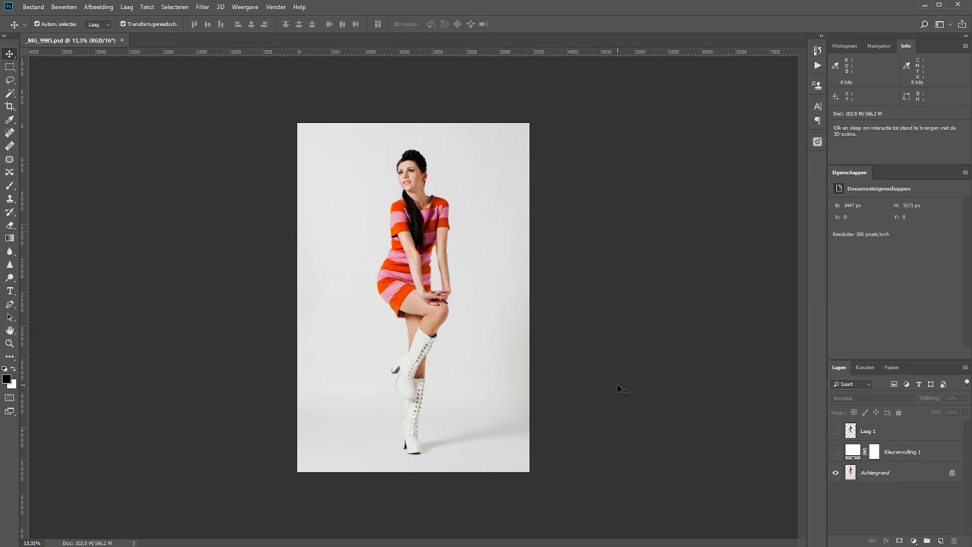
Zoom in to inspect the boot edges, then fit the whole photo back in the window
click(9, 342)
drag(322, 297, 443, 430)
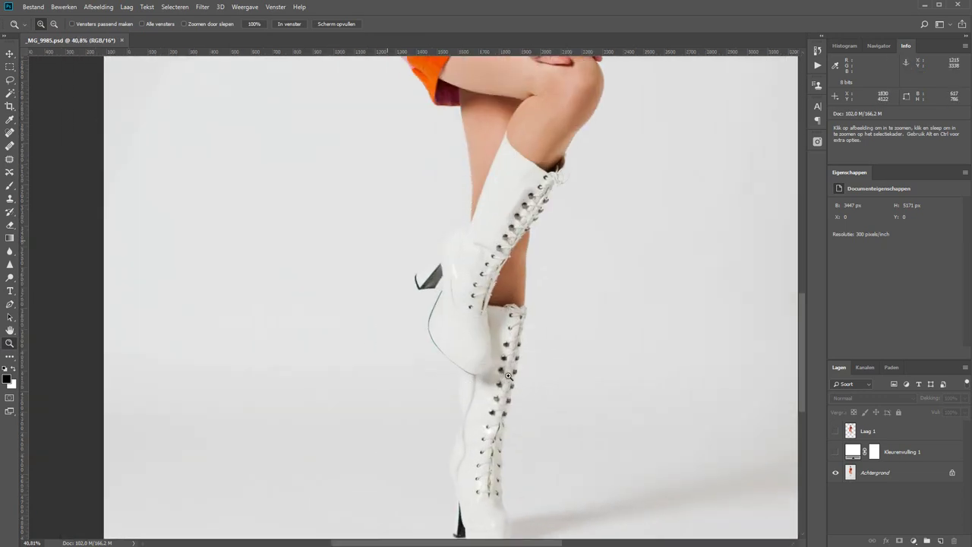
click(508, 375)
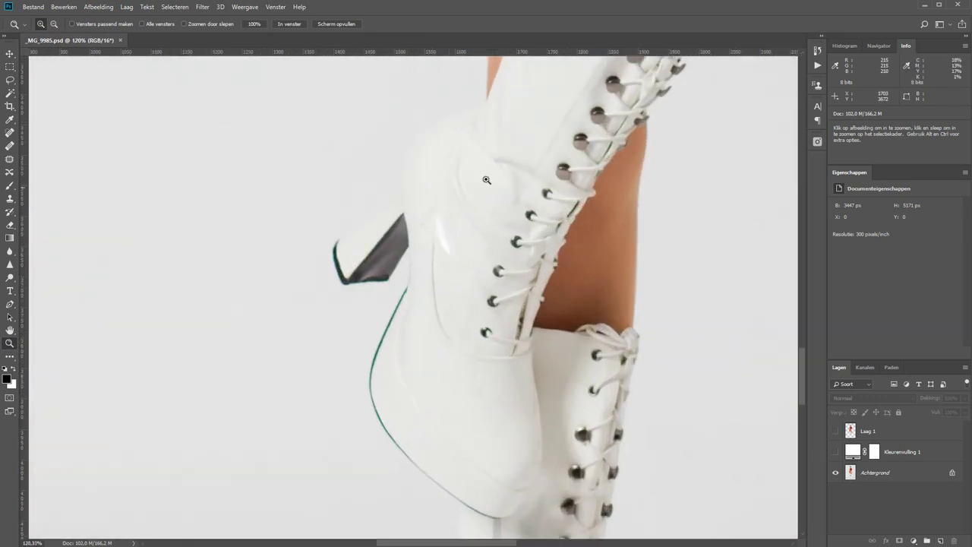
click(289, 24)
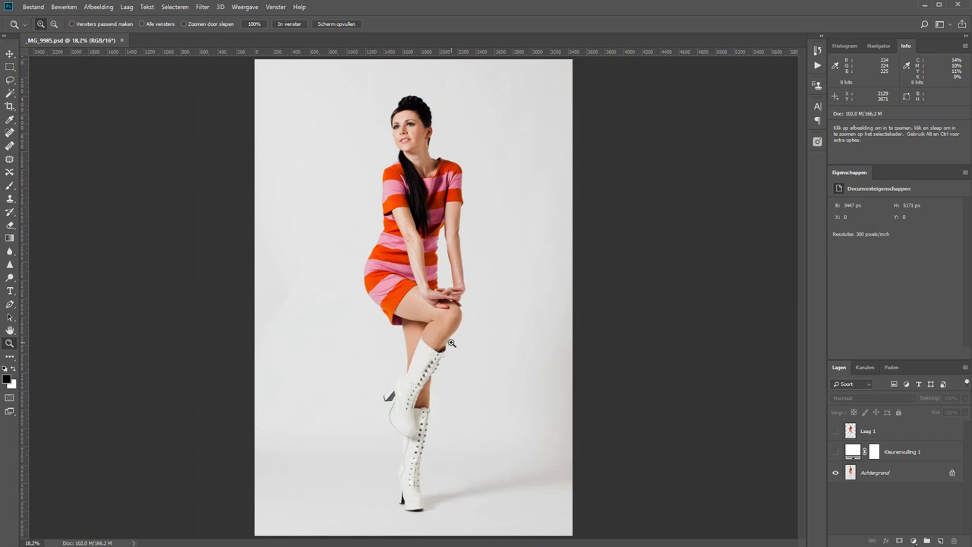
Show Laag 1 and Kleurenvulling 1, hide Achtergrond, and zoom out
click(835, 431)
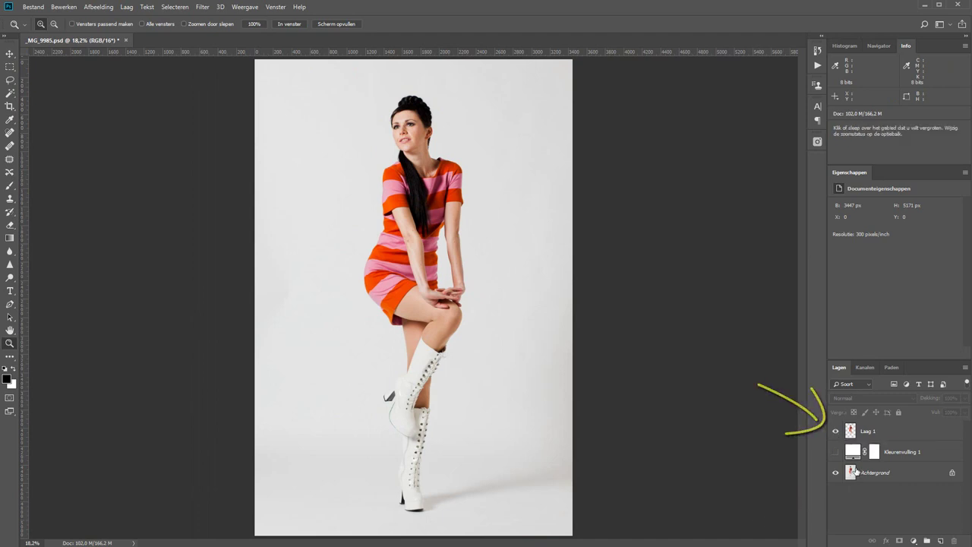
click(837, 453)
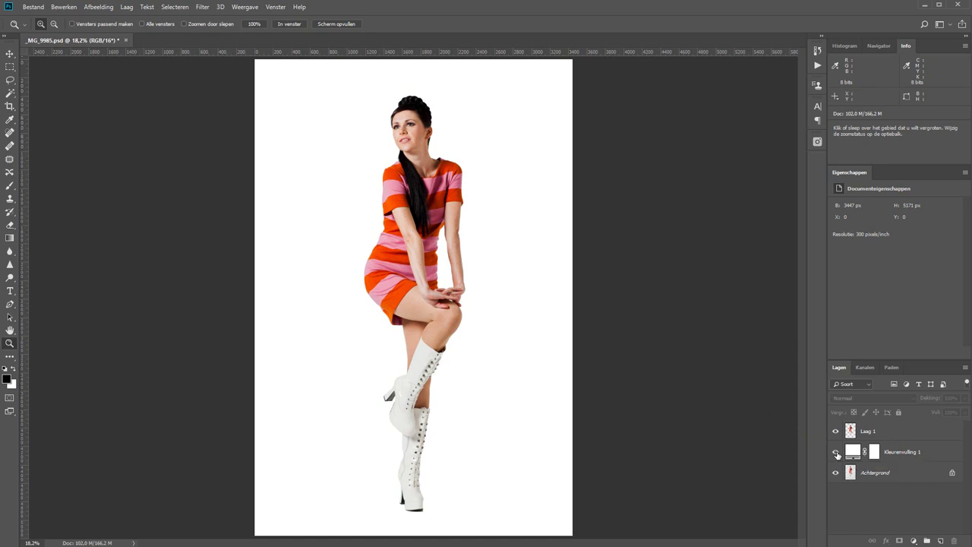
click(837, 473)
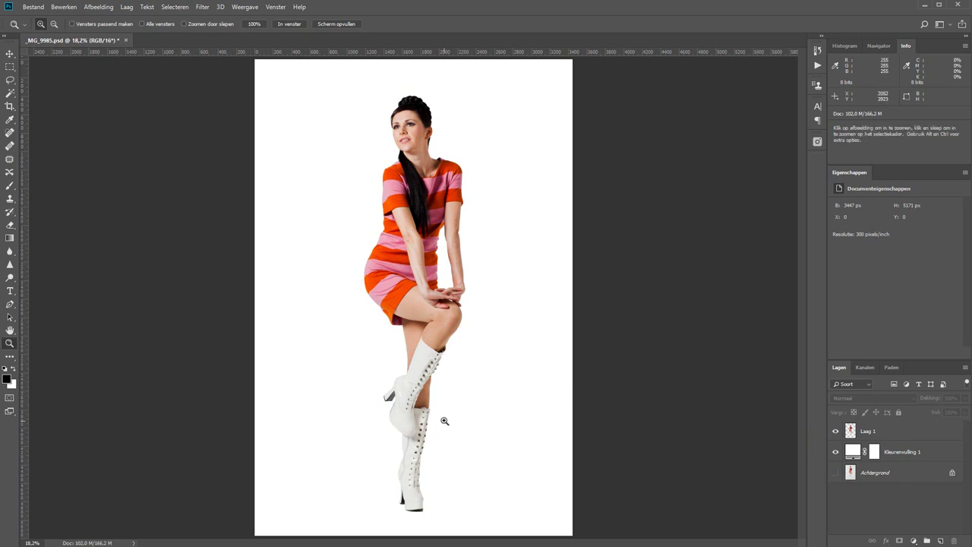
alt+click(459, 376)
scroll(459, 376, down, 1)
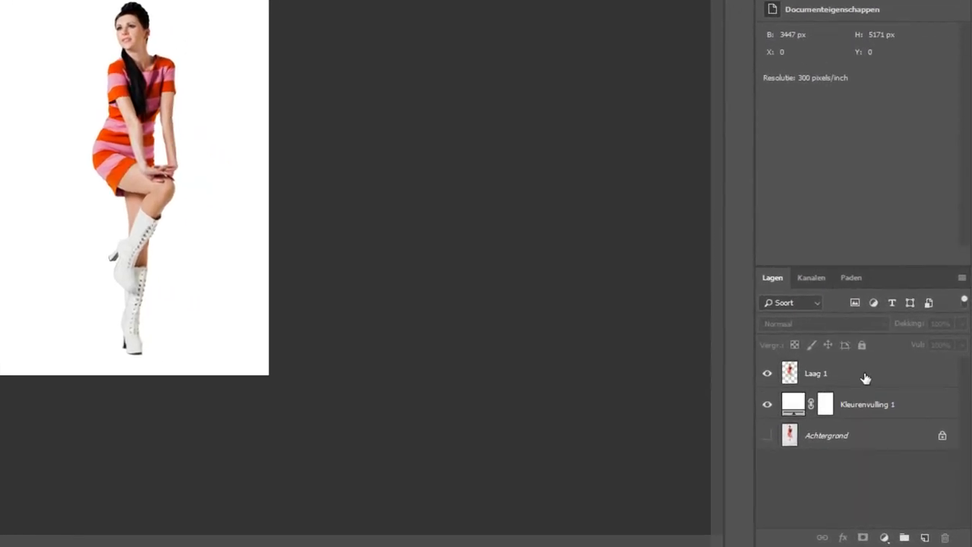
Duplicate Laag 1 as a layer named 'schaduw' and show it alone
click(863, 377)
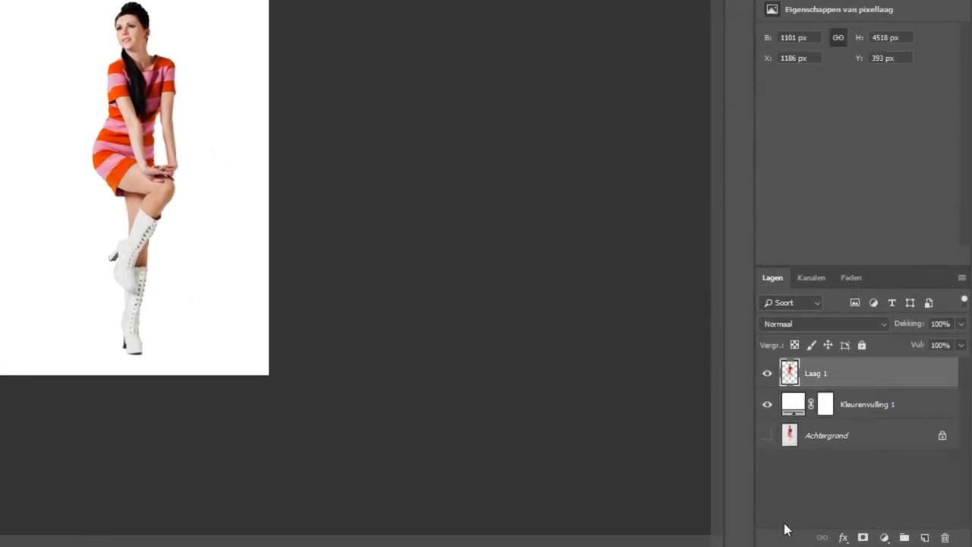
key(ctrl+j)
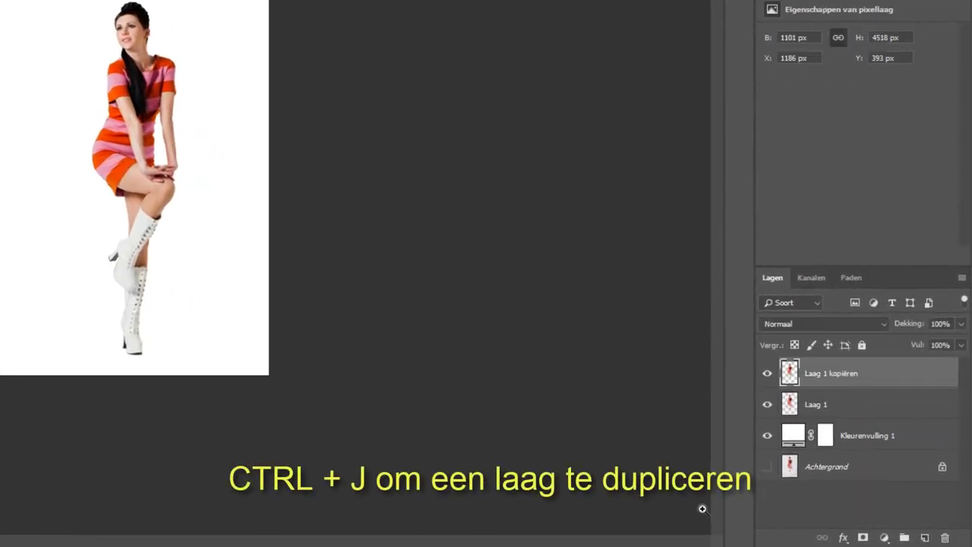
double_click(813, 378)
text(schad)
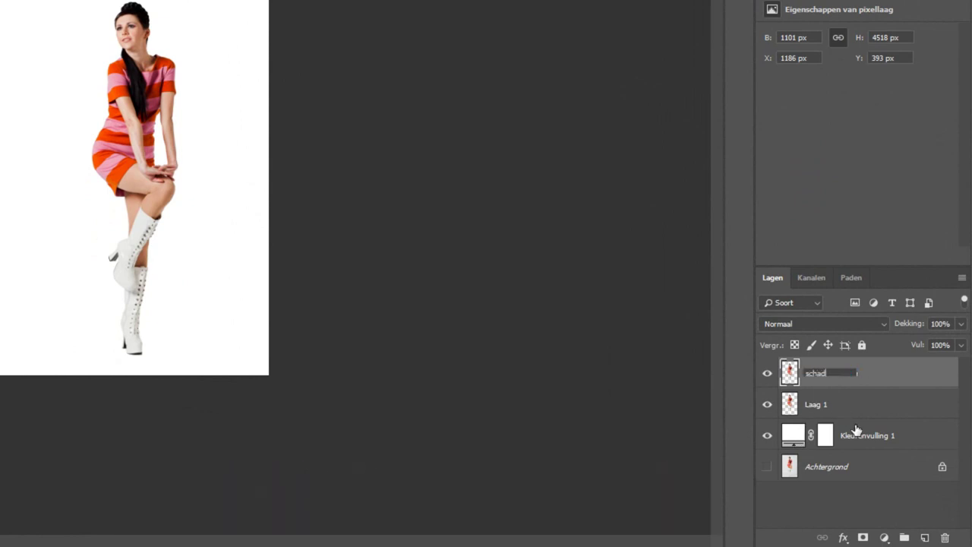
text(uw)
key(Return)
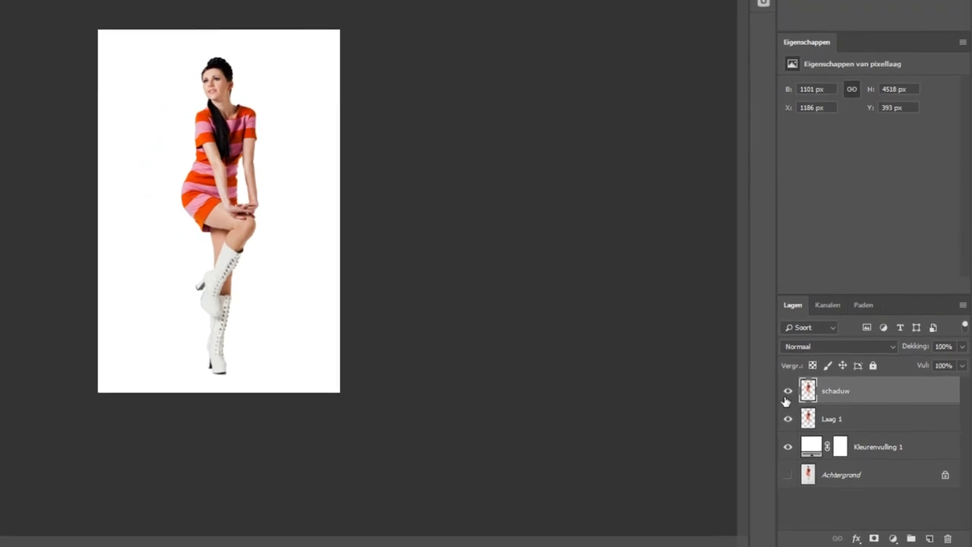
alt+click(788, 392)
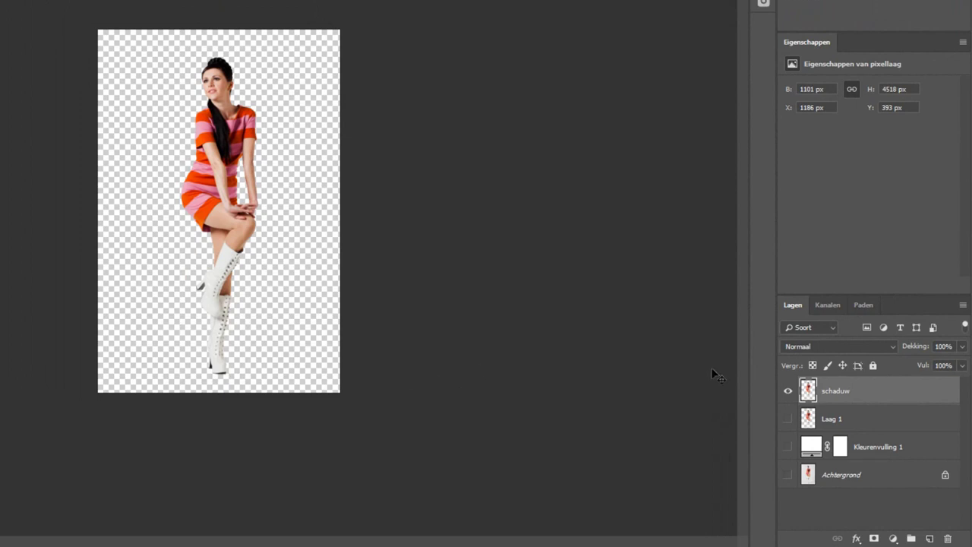
Load the schaduw figure as a selection, fill it with solid black, and deselect
ctrl+click(809, 392)
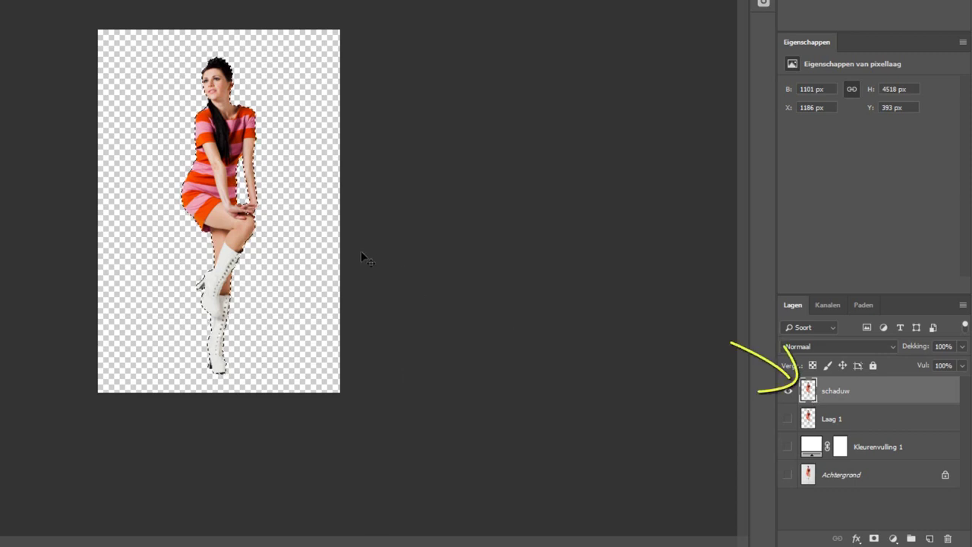
key(ctrl+plus)
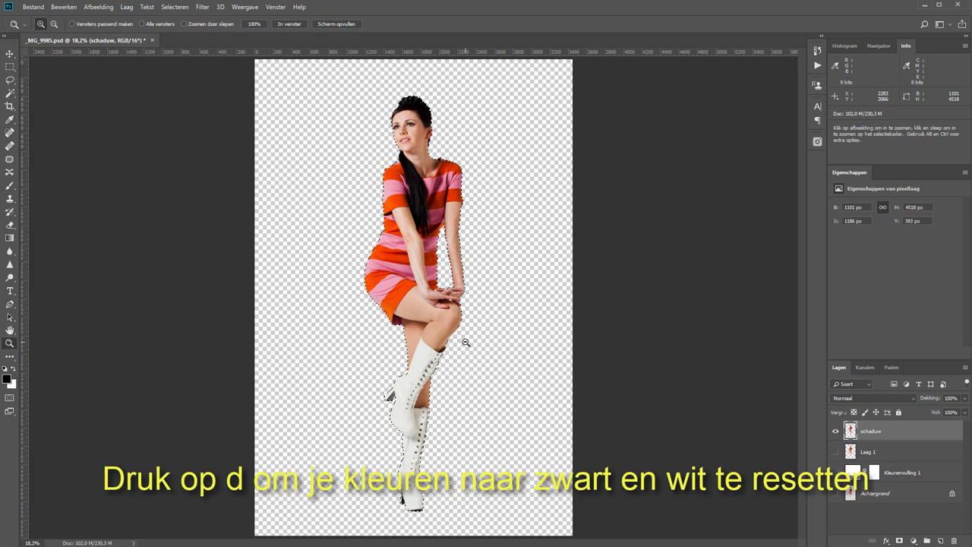
key(alt)
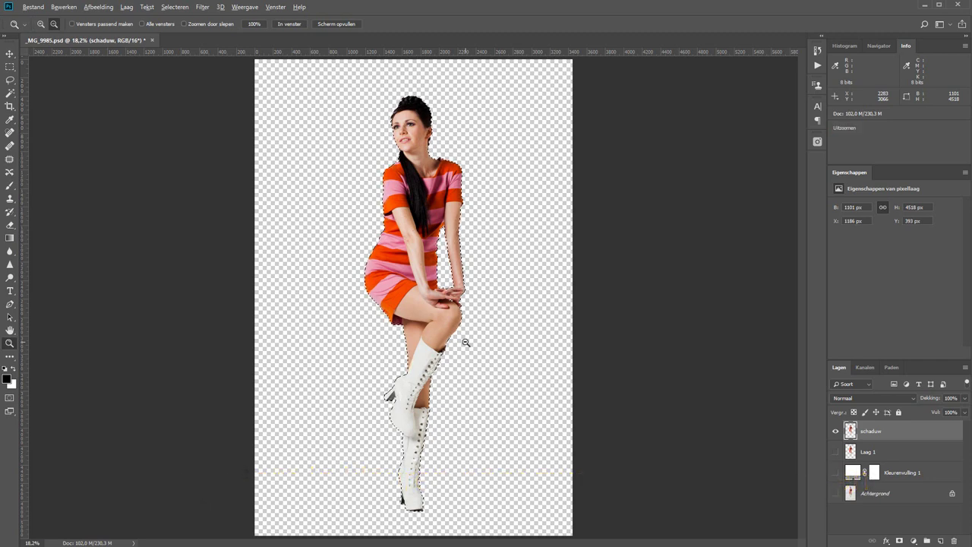
key(alt+BackSpace)
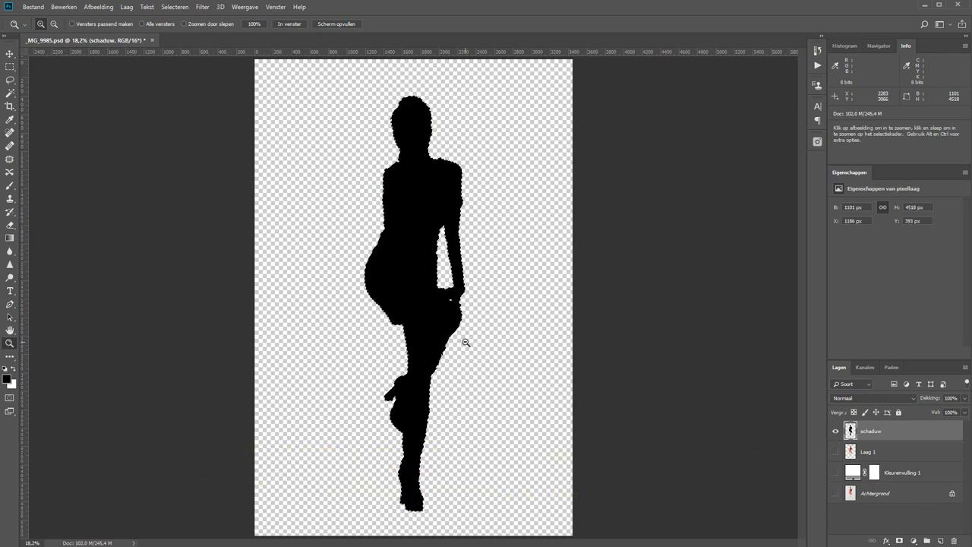
key(ctrl+d)
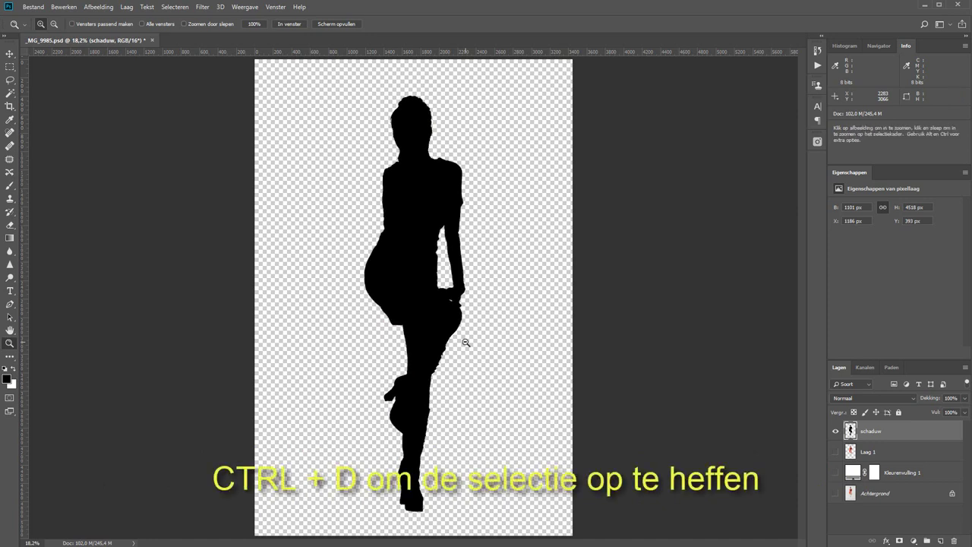
key(ctrl+minus)
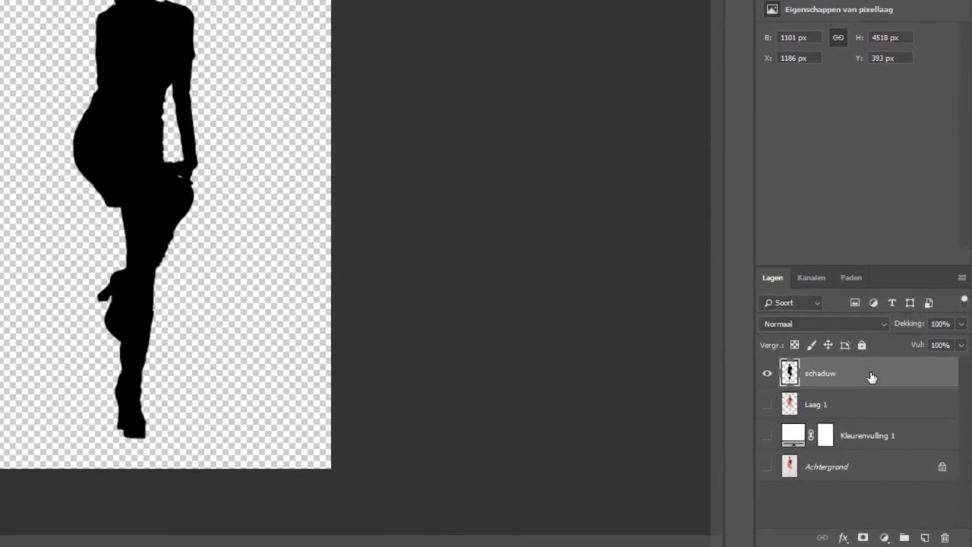
Move schaduw below Laag 1 and make Laag 1 visible again
drag(871, 377, 875, 413)
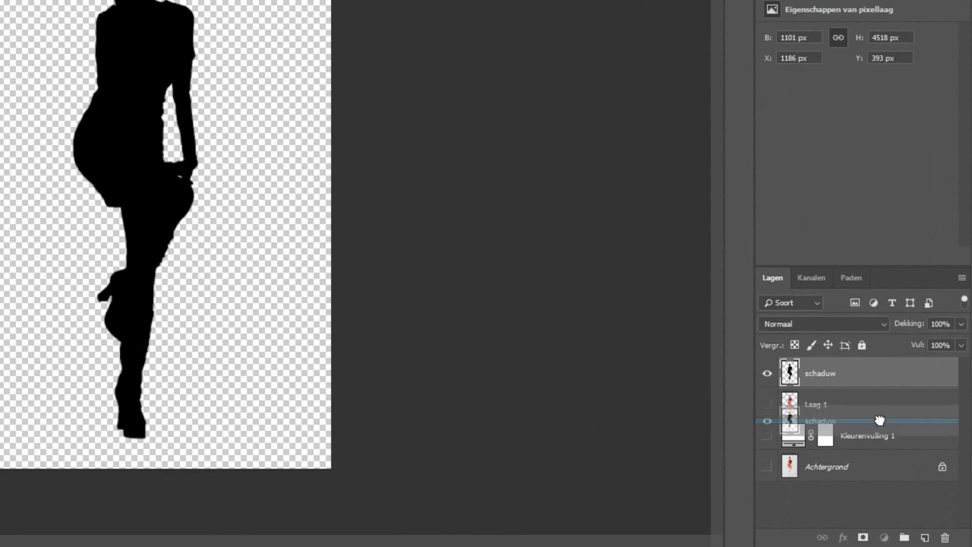
drag(875, 413, 888, 417)
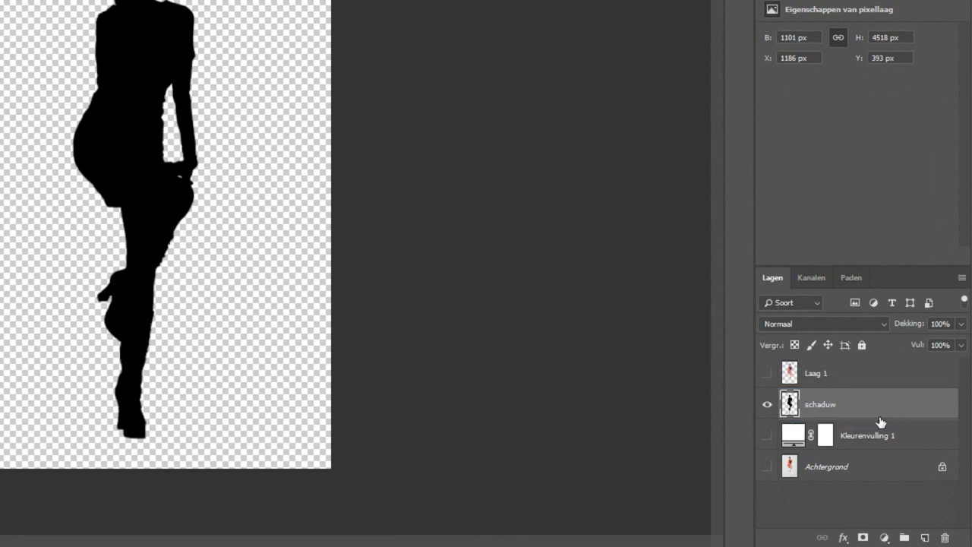
click(768, 375)
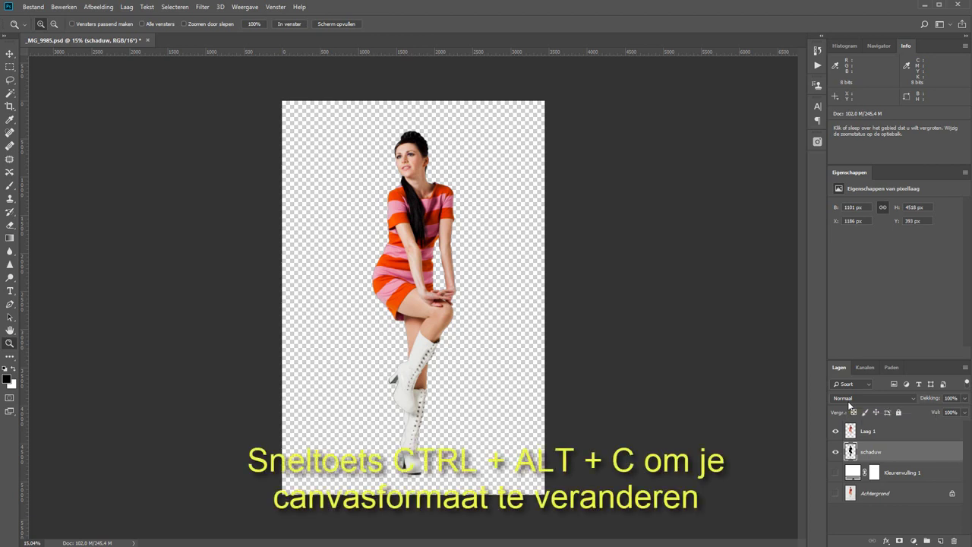
Widen the canvas to 300 percent width, anchored middle-left, then zoom out
key(ctrl+alt+c)
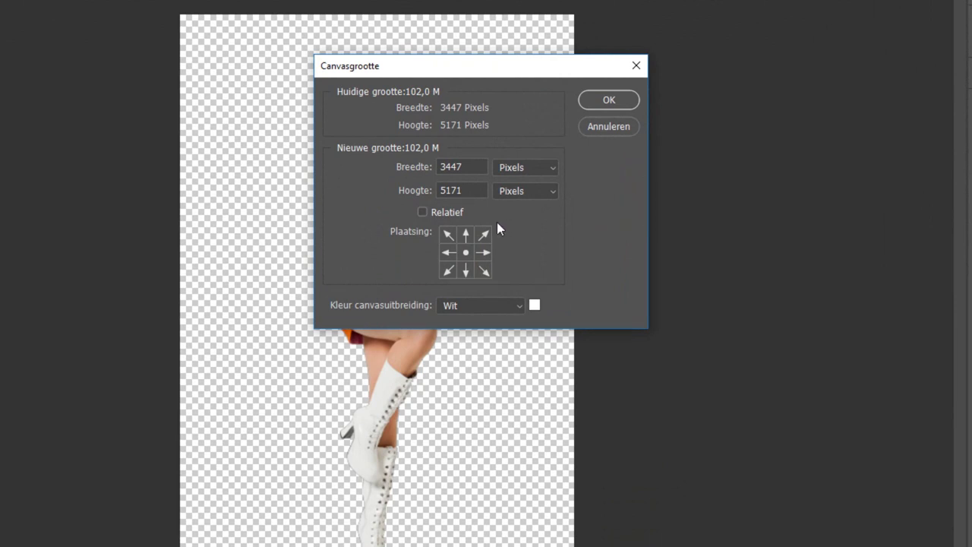
click(527, 166)
click(531, 183)
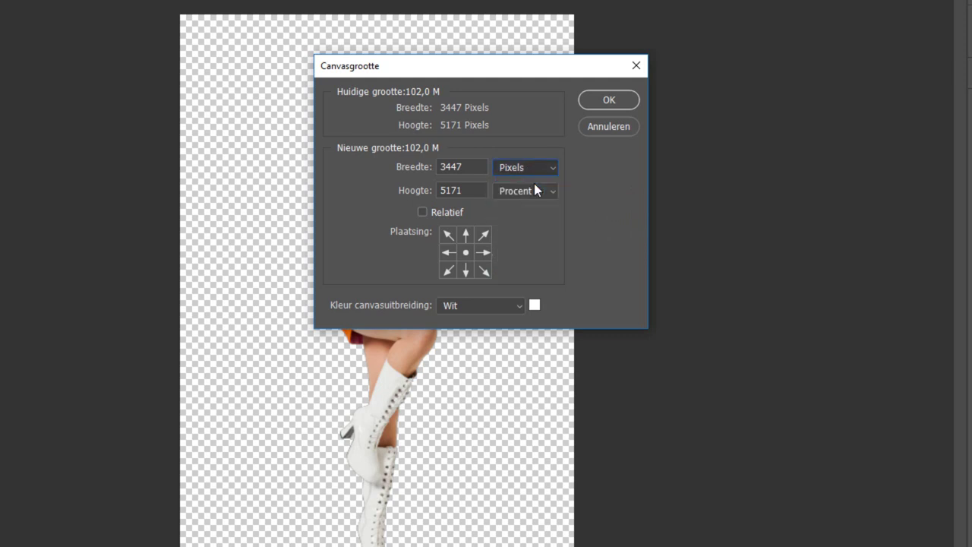
drag(472, 166, 434, 167)
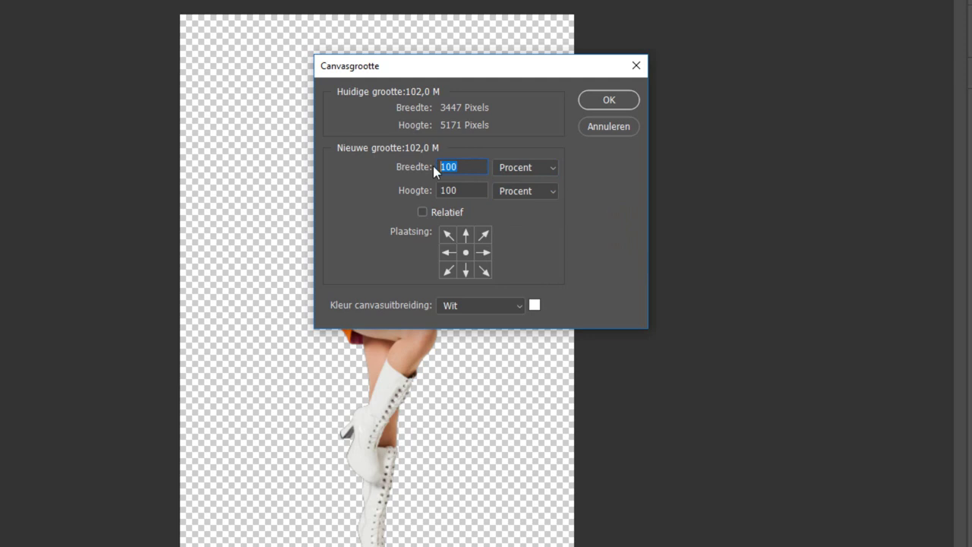
text(300)
click(449, 252)
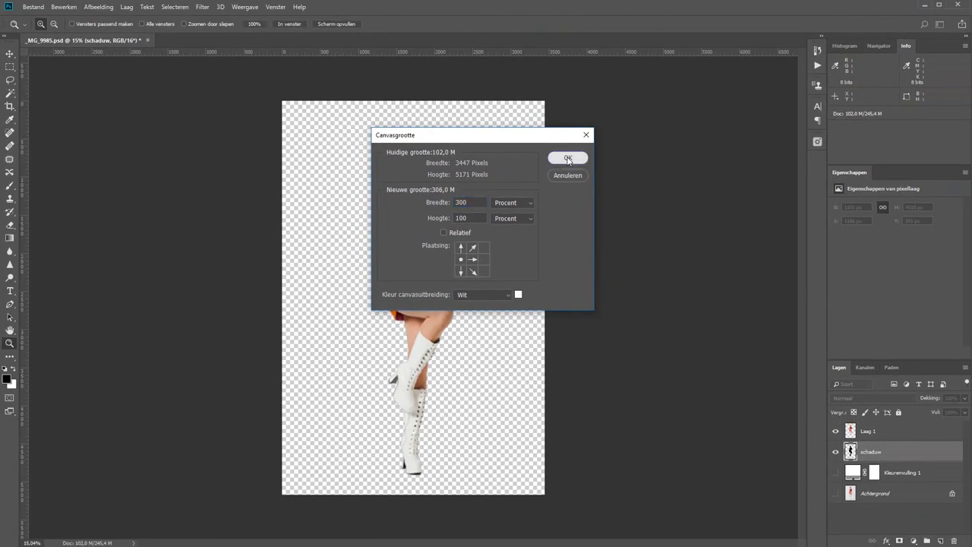
click(569, 159)
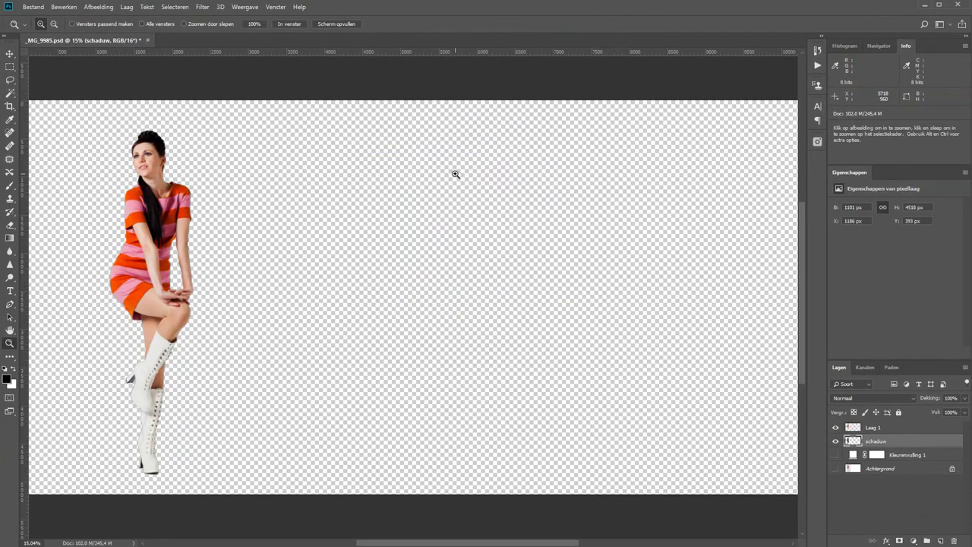
alt+click(436, 262)
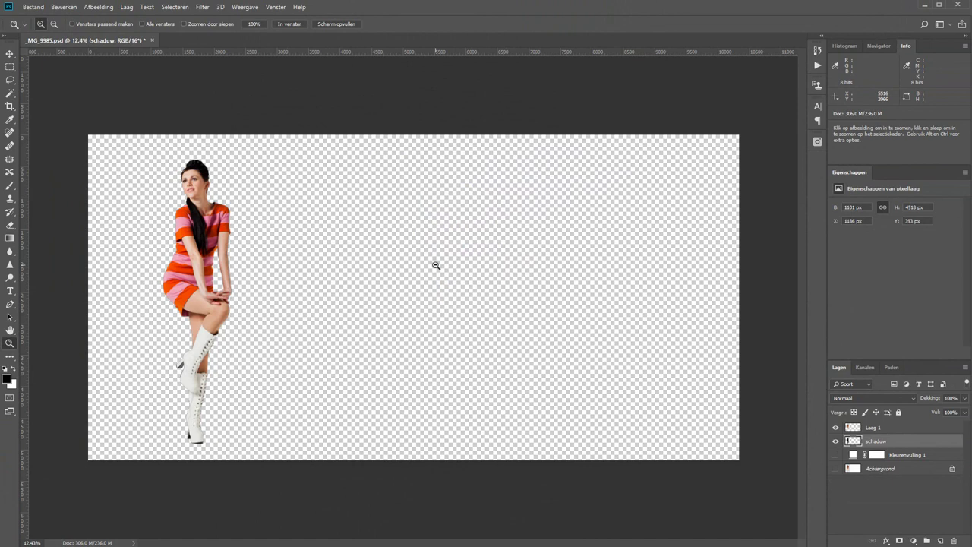
Free-transform schaduw with its reference point moved to the bottom of the boot
key(ctrl+t)
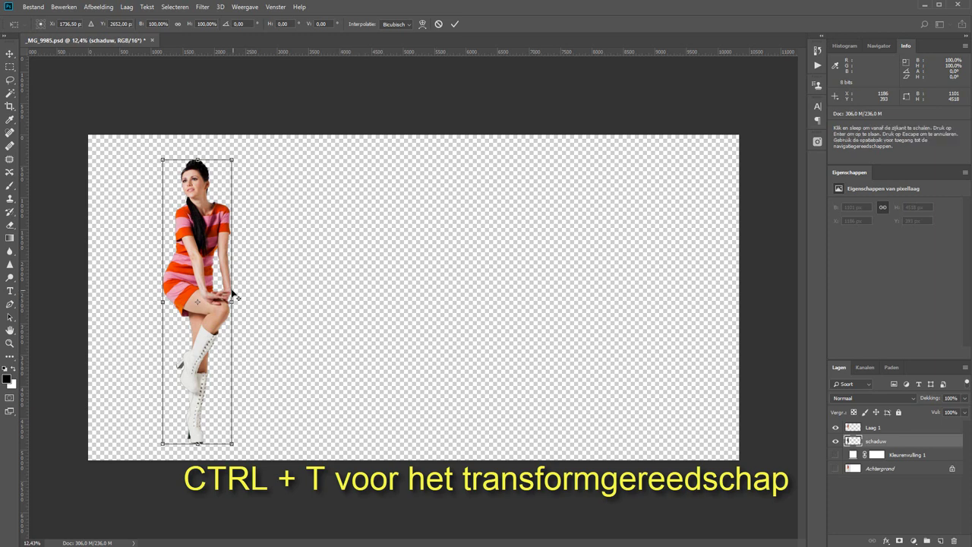
scroll(232, 298, up, 1)
scroll(226, 308, up, 1)
scroll(219, 310, up, 1)
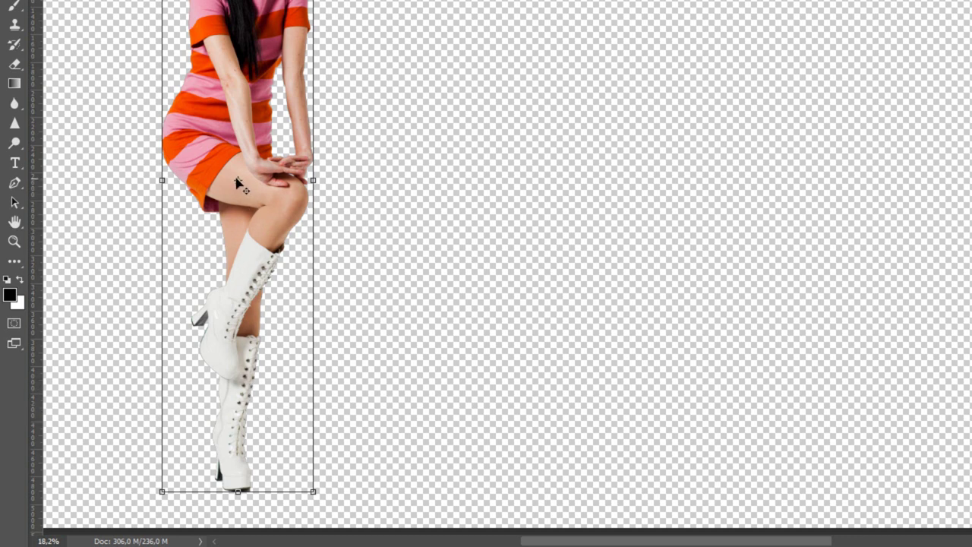
mouse_move(237, 183)
mouse_down()
mouse_move(256, 490)
mouse_move(238, 491)
mouse_up()
scroll(245, 512, up, 2)
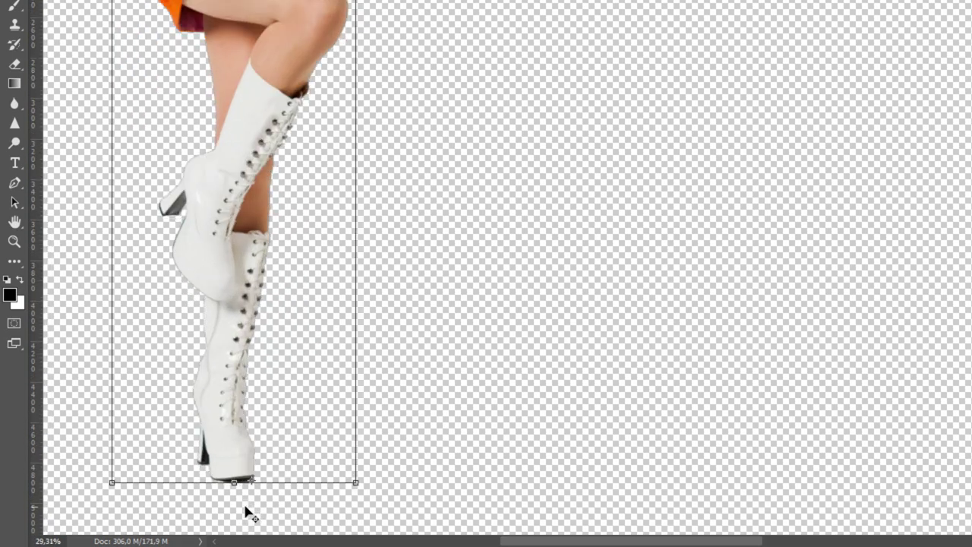
scroll(245, 512, up, 3)
scroll(256, 499, up, 3)
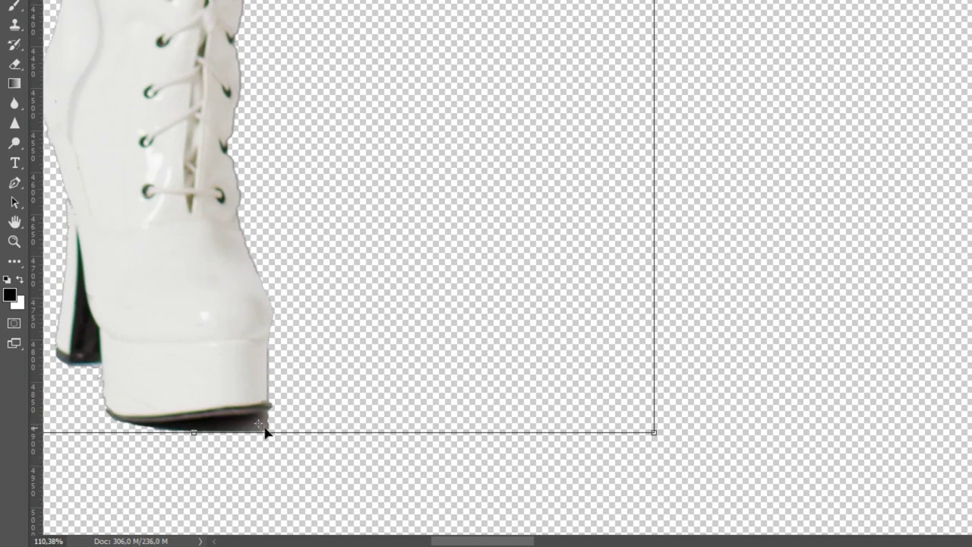
drag(270, 427, 269, 427)
scroll(368, 240, down, 5)
scroll(370, 247, down, 5)
scroll(357, 152, up, 2)
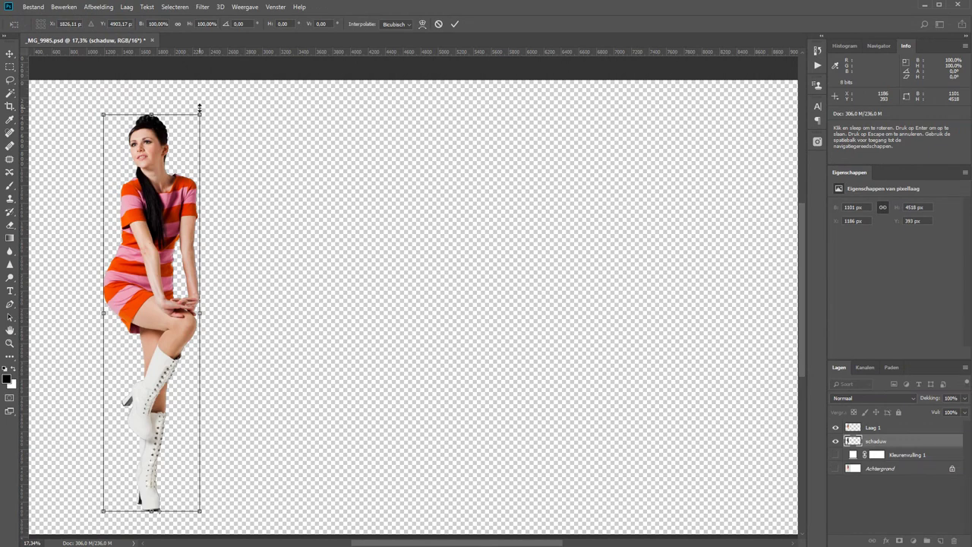
mouse_move(199, 108)
mouse_down()
mouse_move(307, 144)
mouse_move(406, 199)
mouse_move(478, 247)
mouse_move(511, 290)
mouse_up()
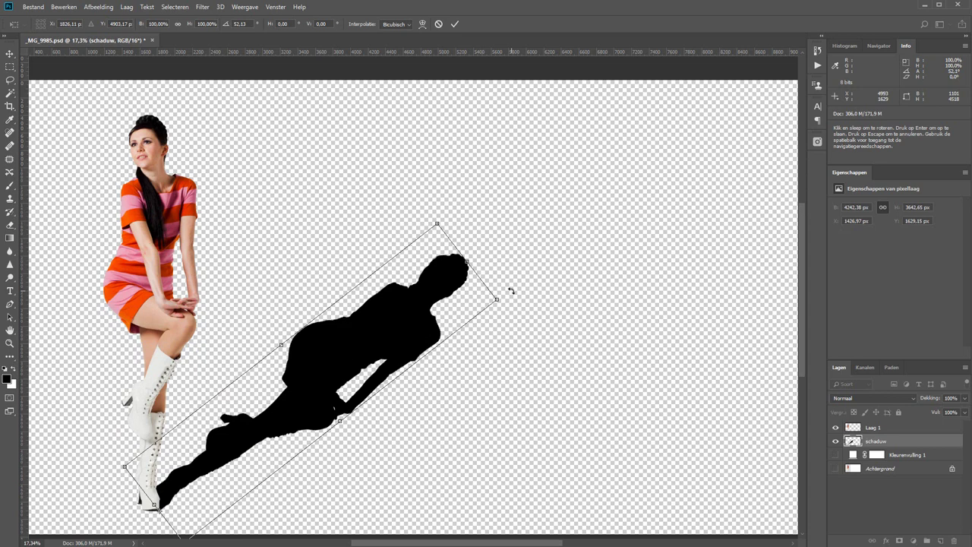
key(ctrl+z)
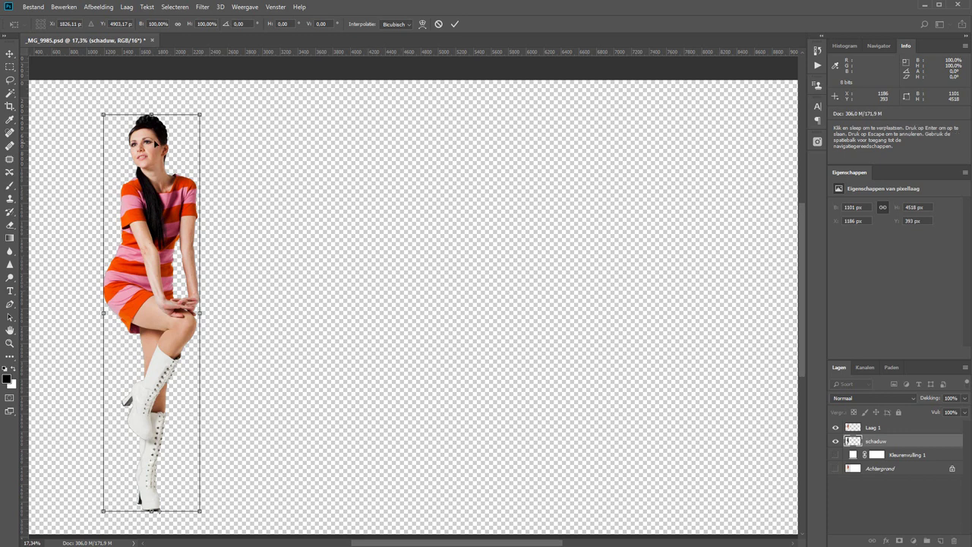
right_click(152, 116)
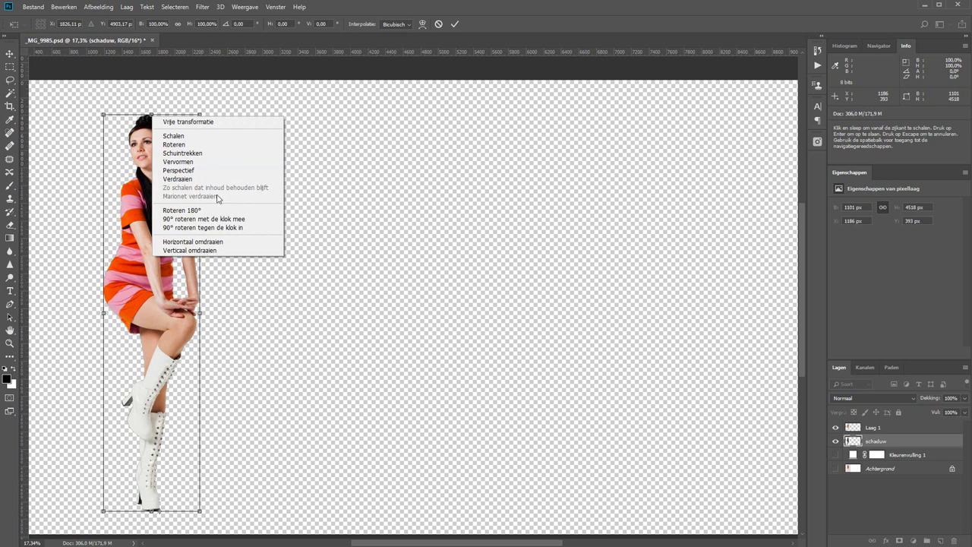
click(202, 138)
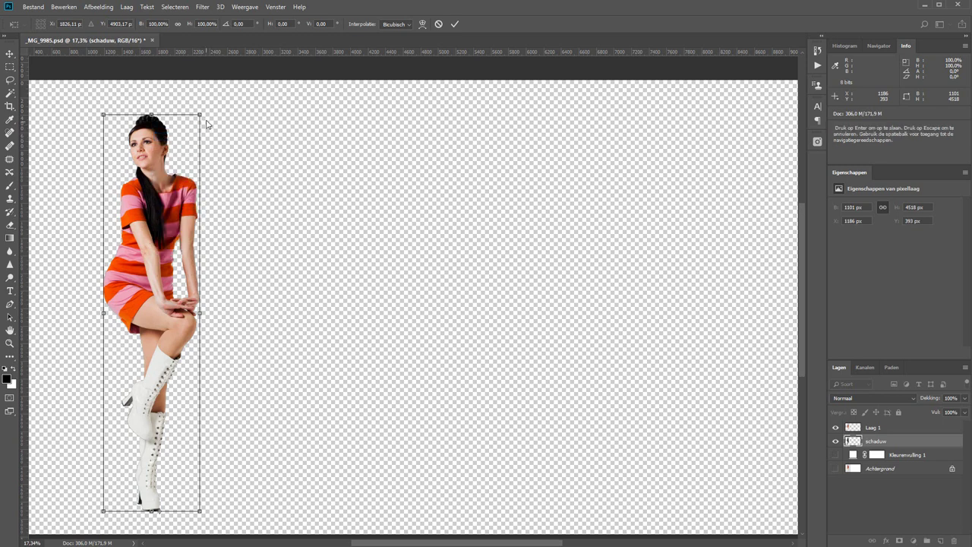
mouse_move(199, 114)
mouse_down()
mouse_move(263, 59)
mouse_move(233, 82)
mouse_up()
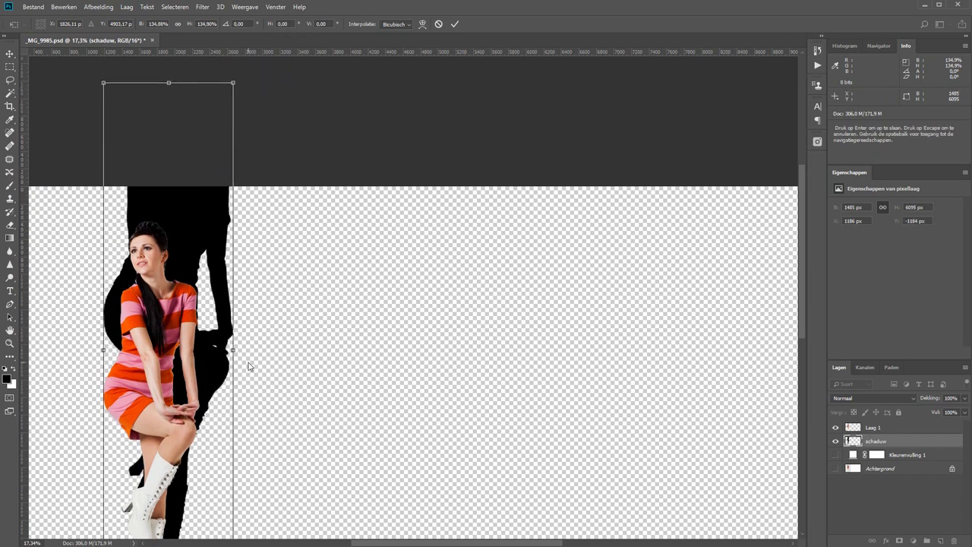
key(ctrl+z)
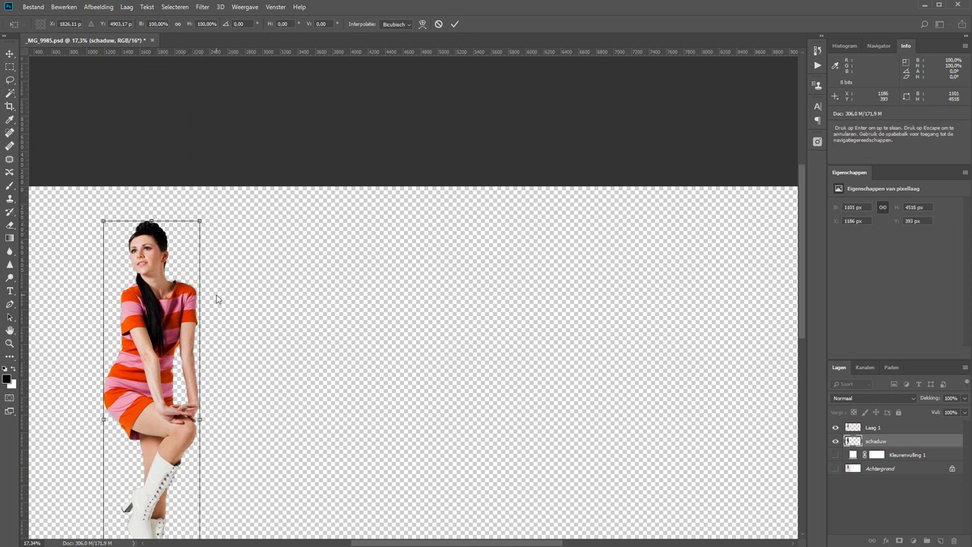
mouse_move(304, 395)
mouse_down()
mouse_move(332, 297)
mouse_move(363, 271)
mouse_up()
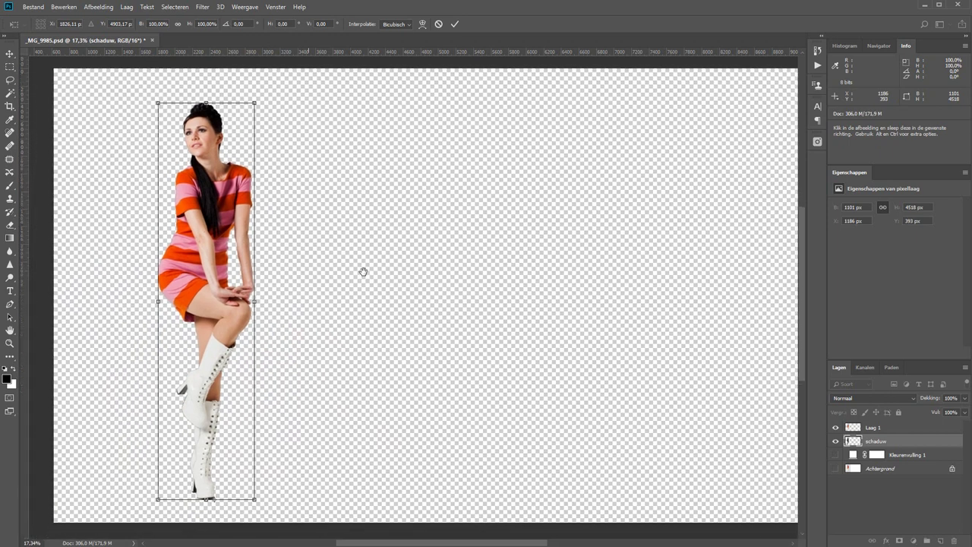
Skew the top of the shadow far to the right
right_click(207, 102)
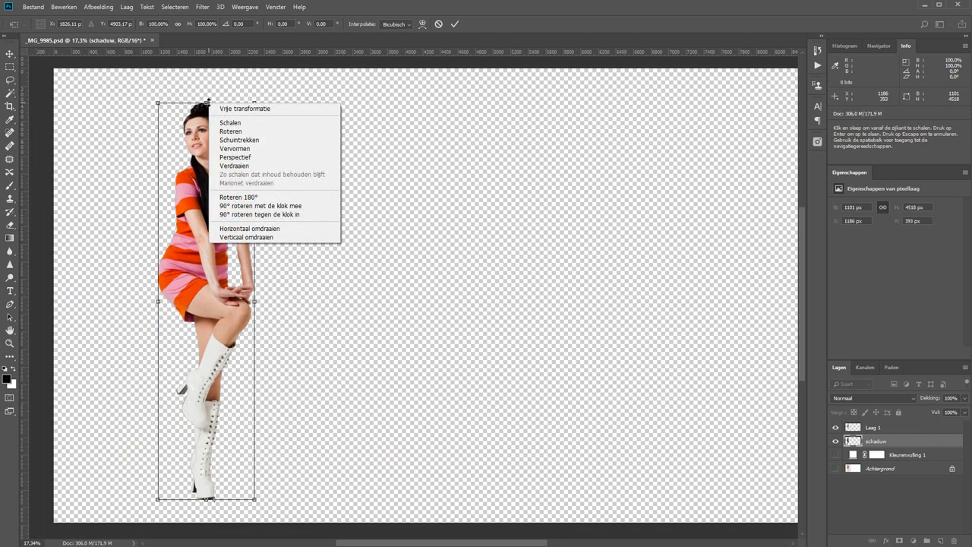
click(240, 141)
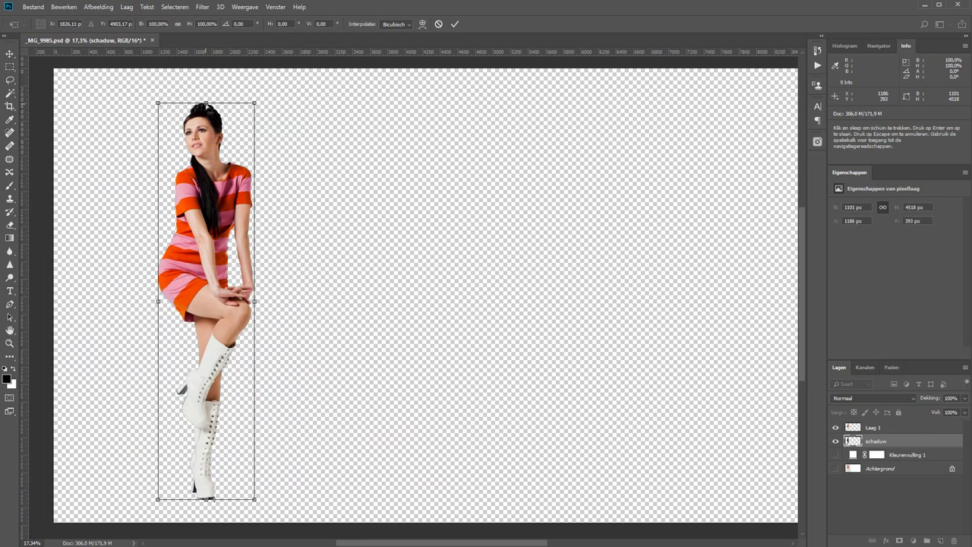
mouse_move(207, 104)
mouse_down()
mouse_move(639, 165)
mouse_move(757, 202)
mouse_up()
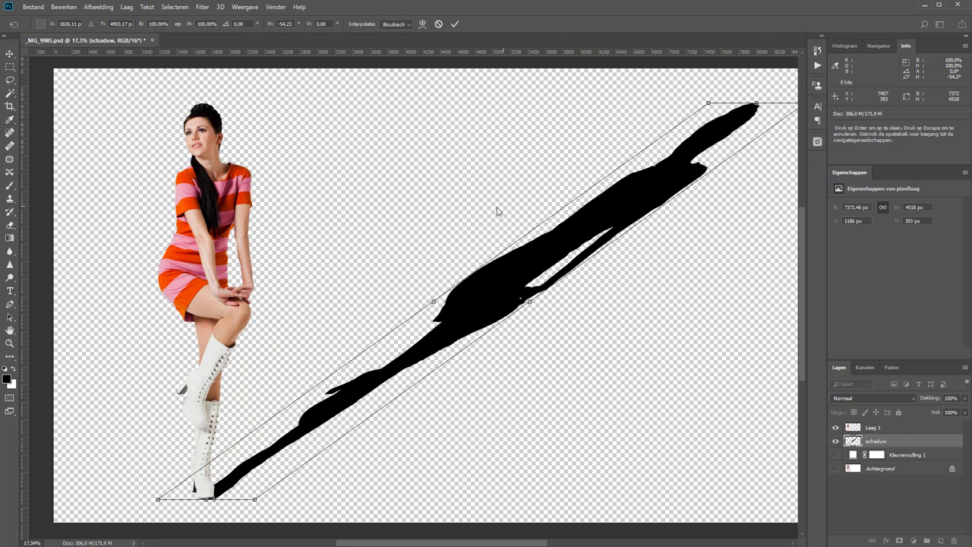
scroll(442, 248, down, 2)
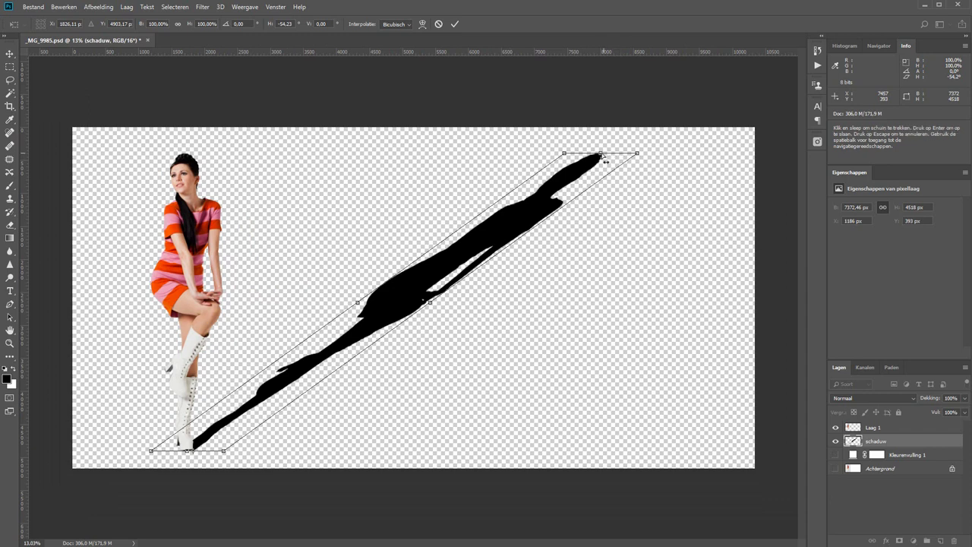
drag(620, 157, 658, 166)
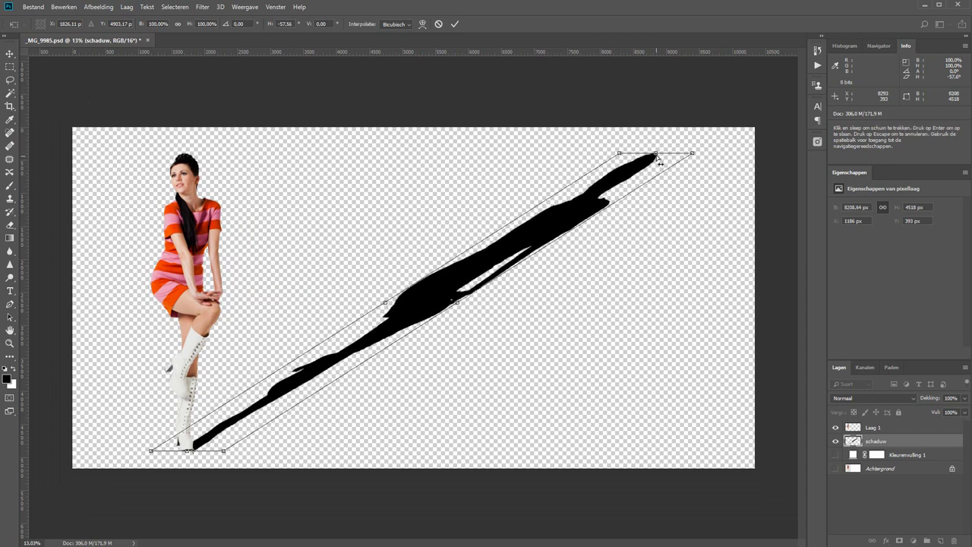
Flatten the shadow to about half its height, skew it slightly further right, and commit
right_click(659, 156)
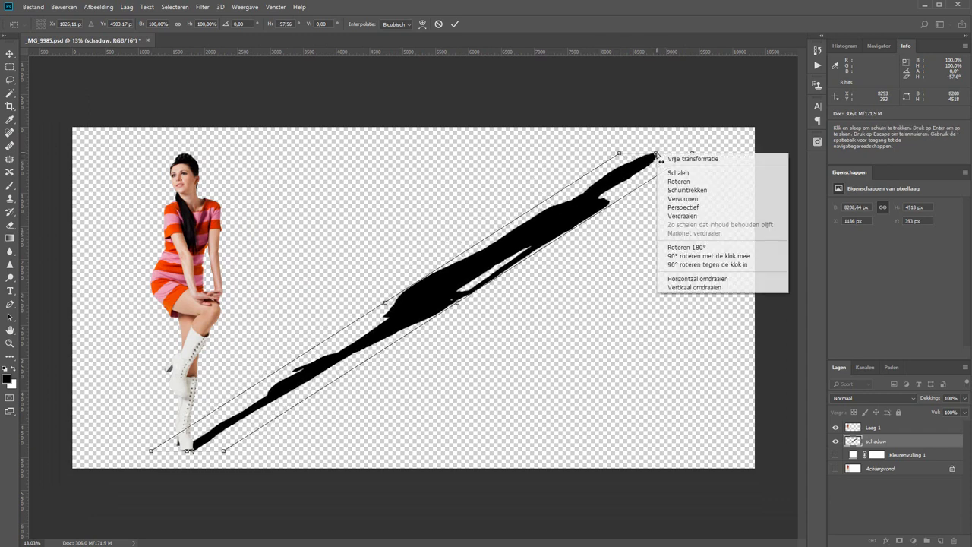
click(683, 160)
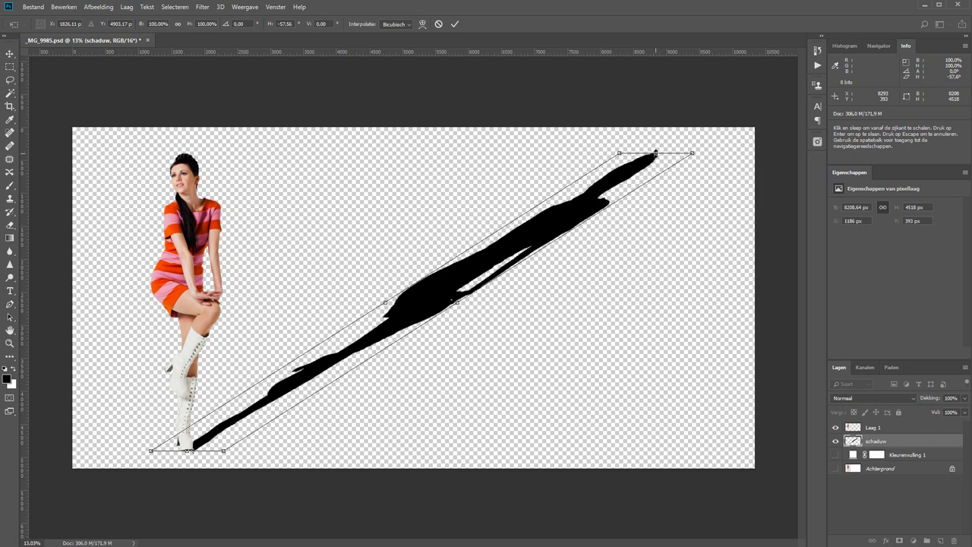
mouse_move(655, 154)
mouse_down()
mouse_move(528, 318)
mouse_move(543, 311)
mouse_up()
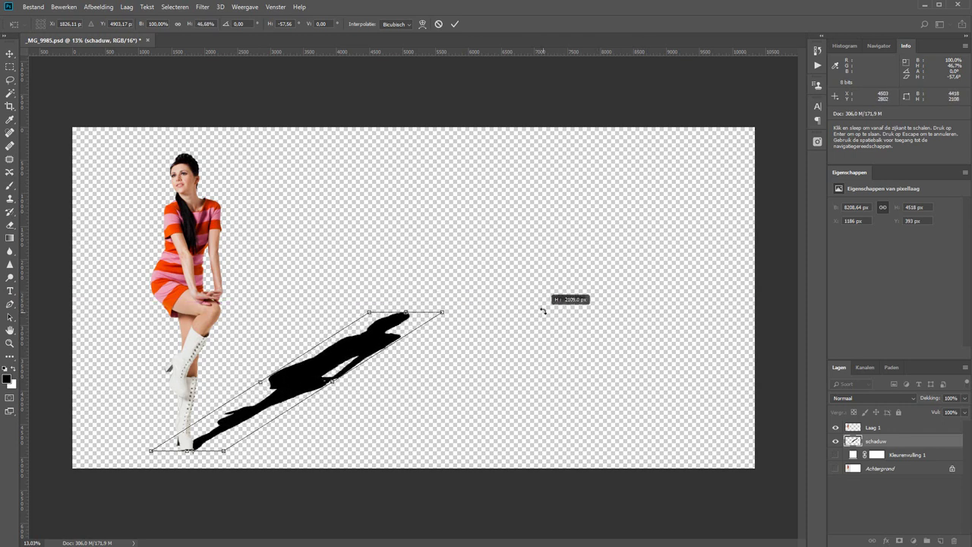
right_click(407, 312)
click(407, 324)
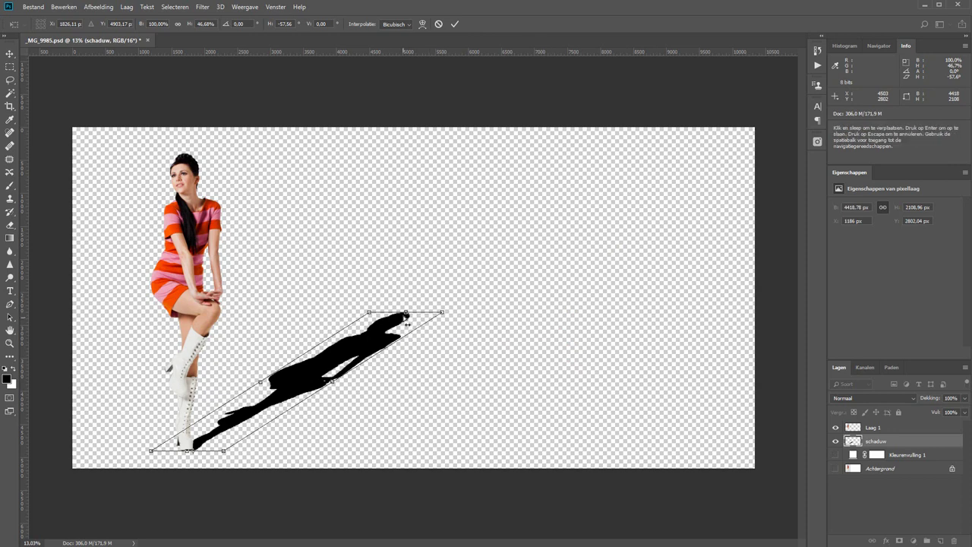
drag(408, 324, 458, 319)
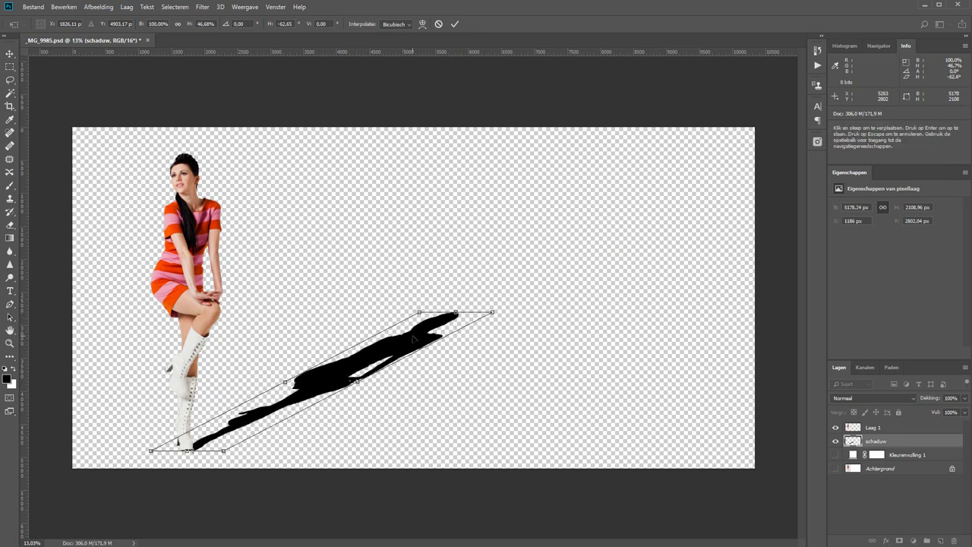
key(Return)
key(z)
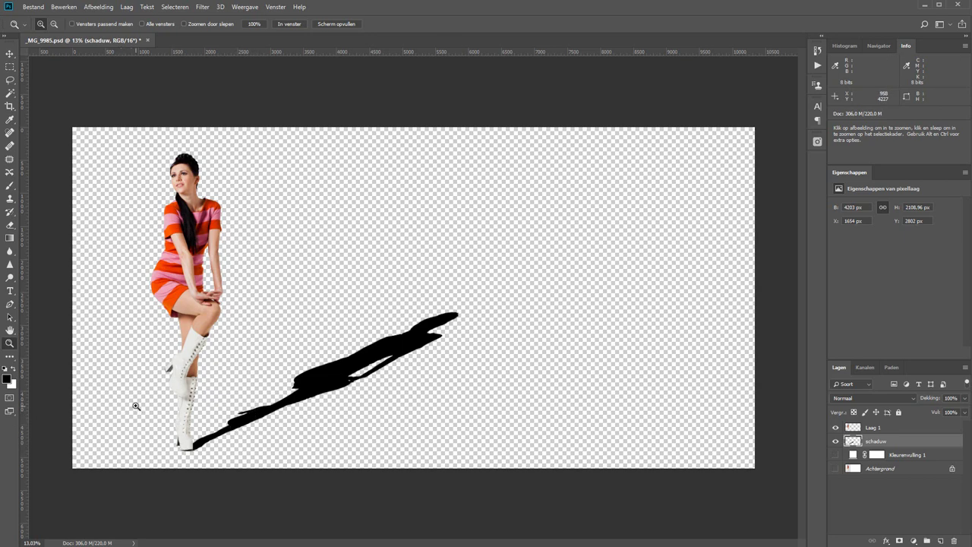
Paint a soft black brush stroke joining the shadow to the boot heel
drag(135, 404, 235, 467)
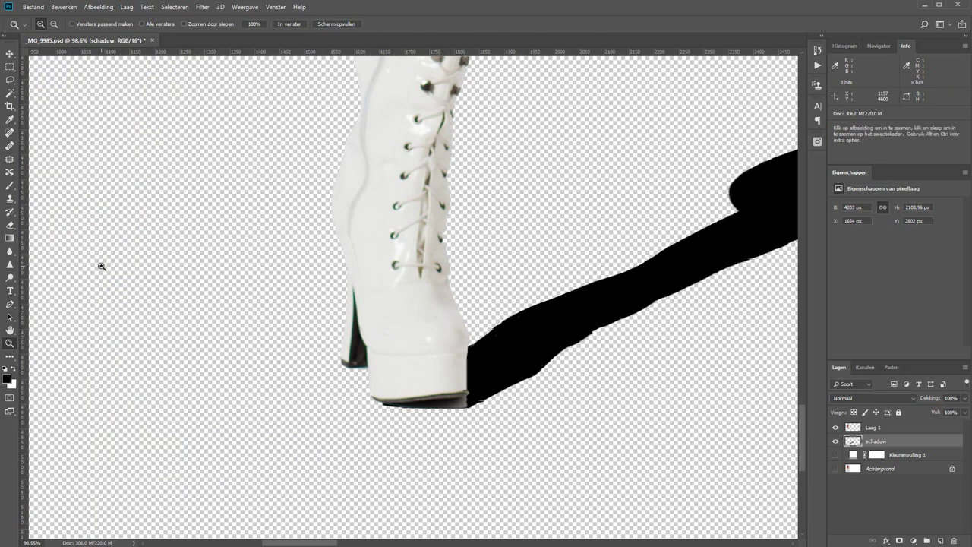
click(10, 186)
right_click(386, 290)
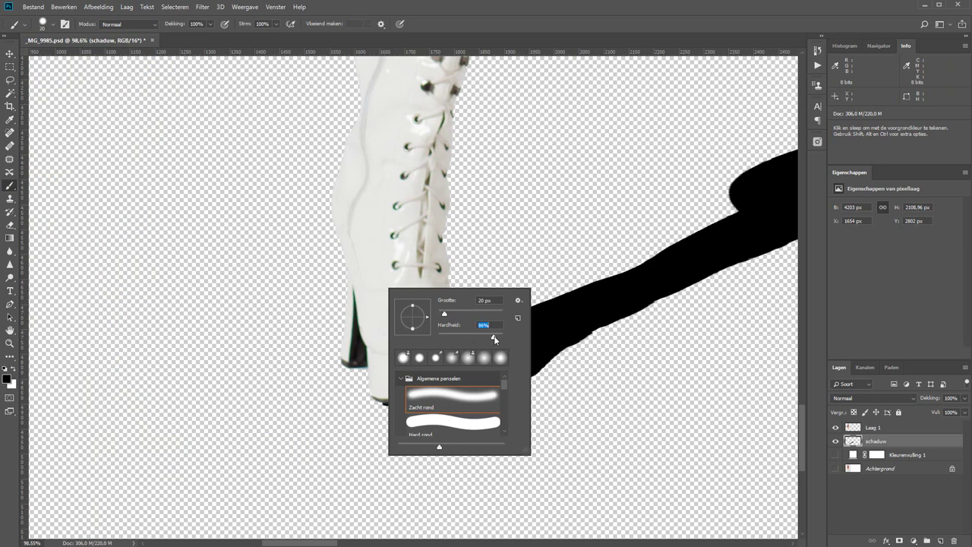
click(536, 317)
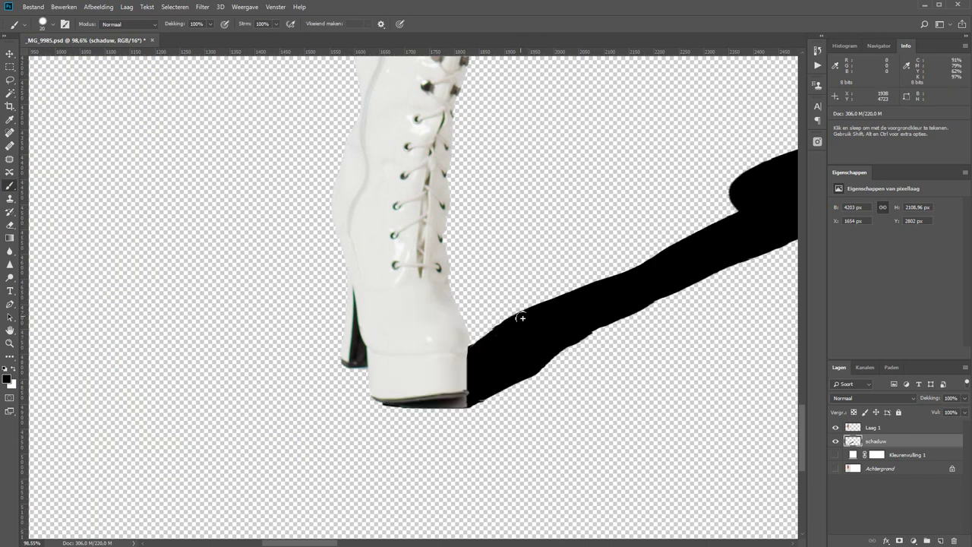
mouse_move(522, 318)
mouse_down()
mouse_move(462, 336)
mouse_move(492, 331)
mouse_up()
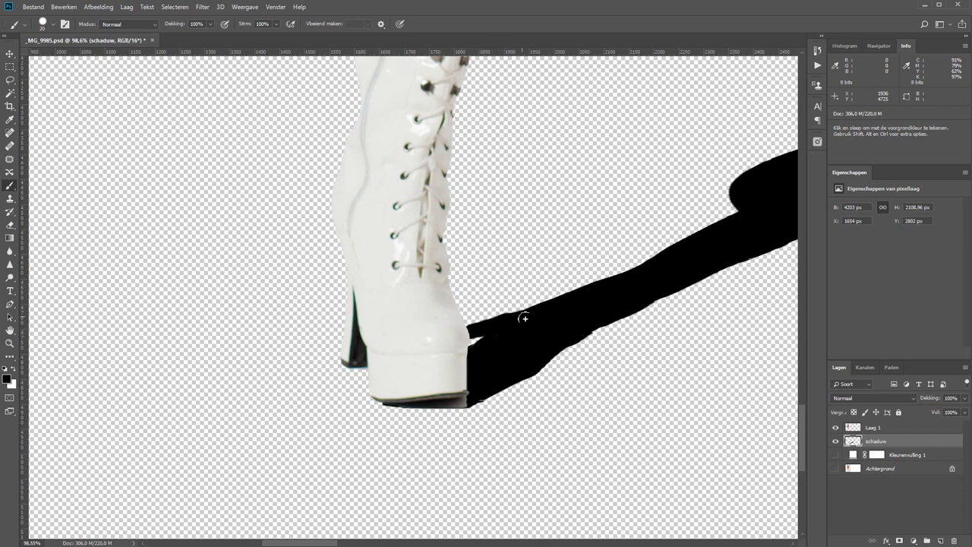
key(z)
click(289, 24)
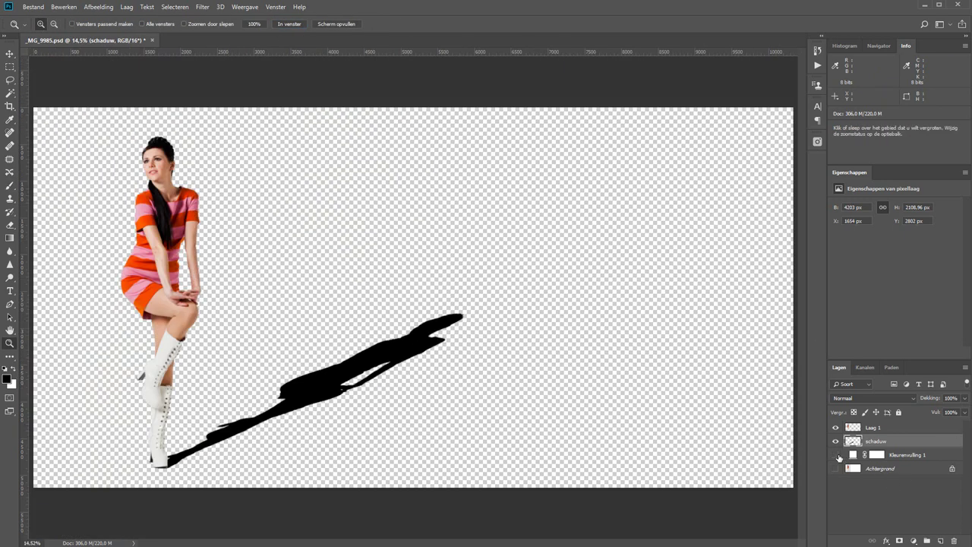
Show the white fill and crop the canvas to a marquee around model and shadow
click(836, 455)
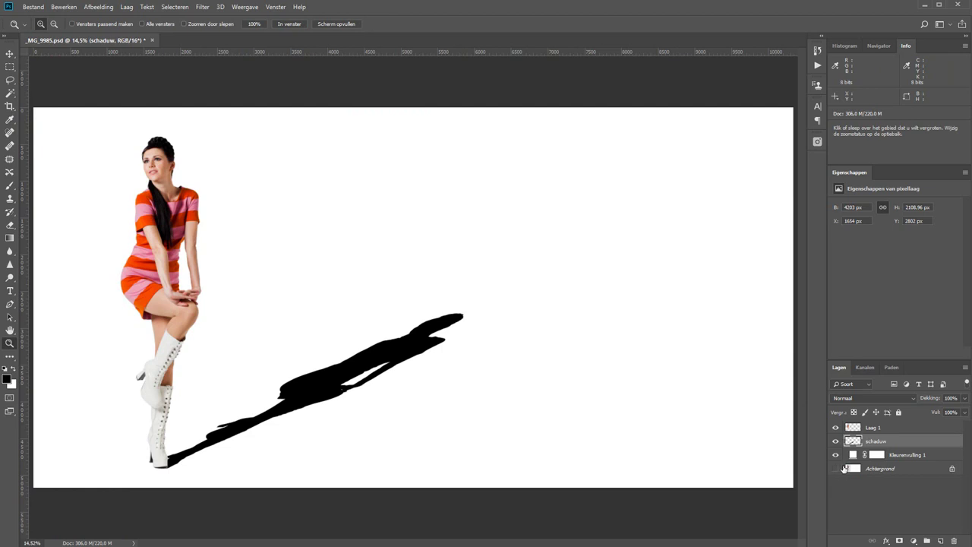
key(m)
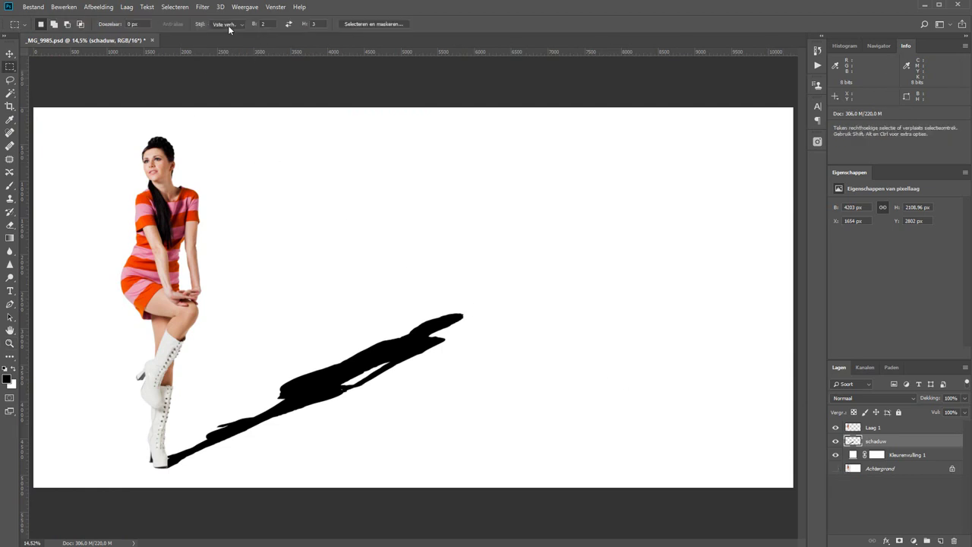
click(228, 23)
click(225, 33)
mouse_move(33, 107)
mouse_down()
mouse_move(278, 422)
mouse_move(508, 524)
mouse_up()
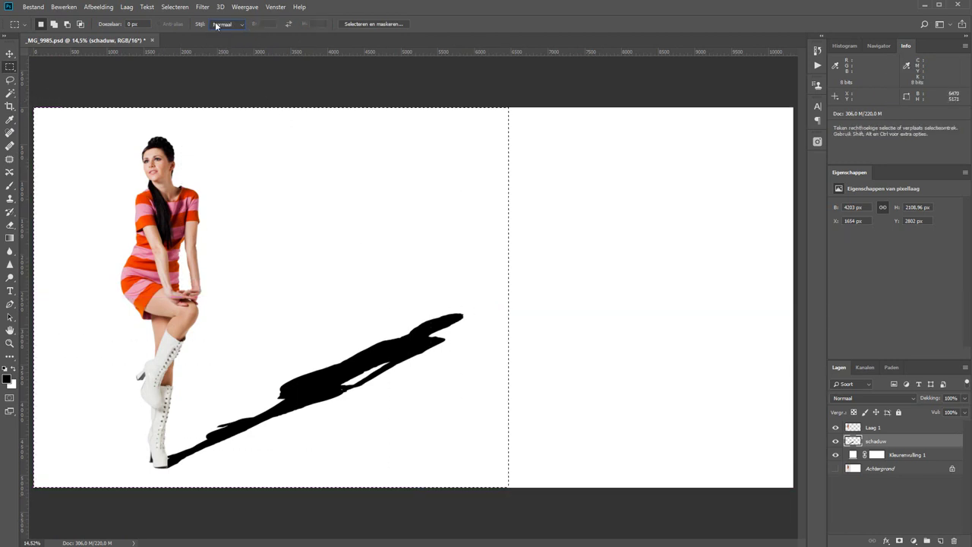
click(99, 7)
click(129, 112)
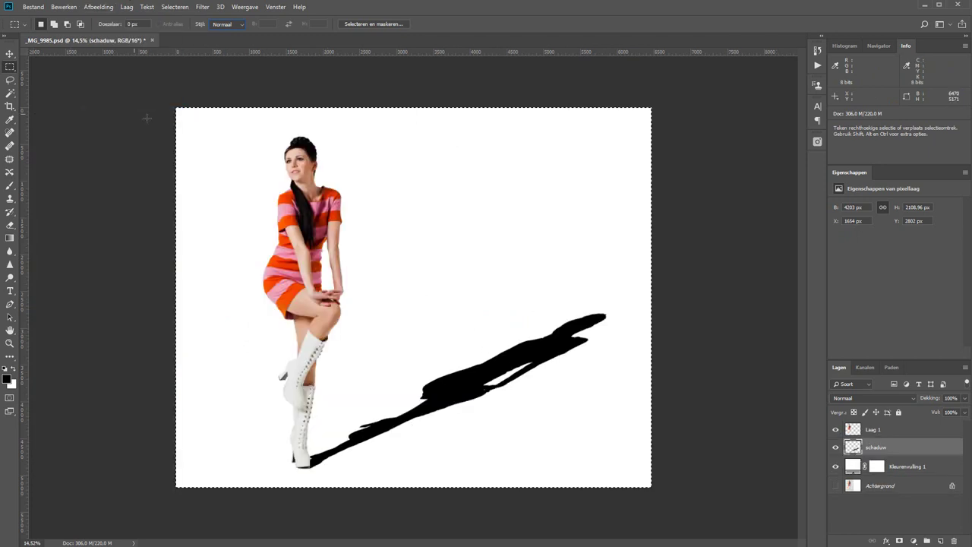
key(ctrl+d)
key(ctrl+1)
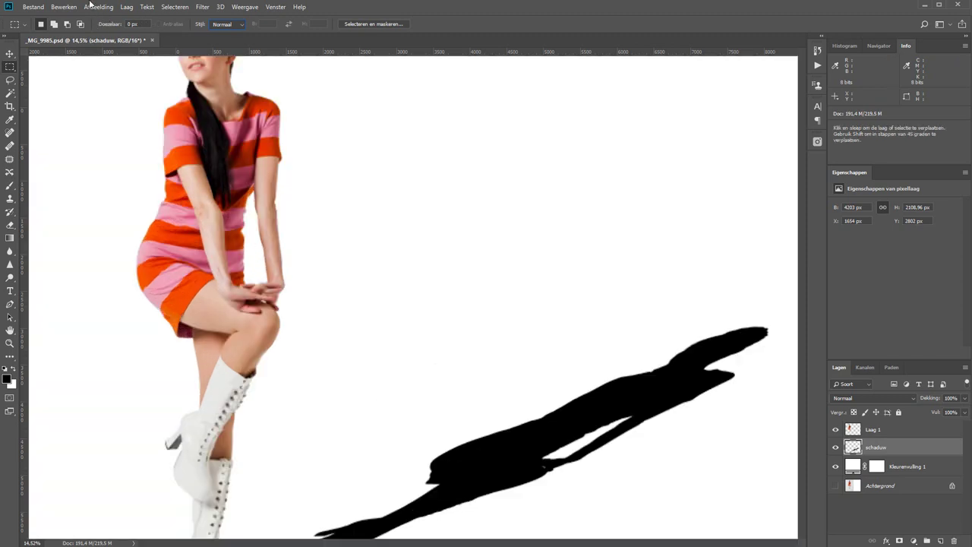
drag(295, 266, 387, 479)
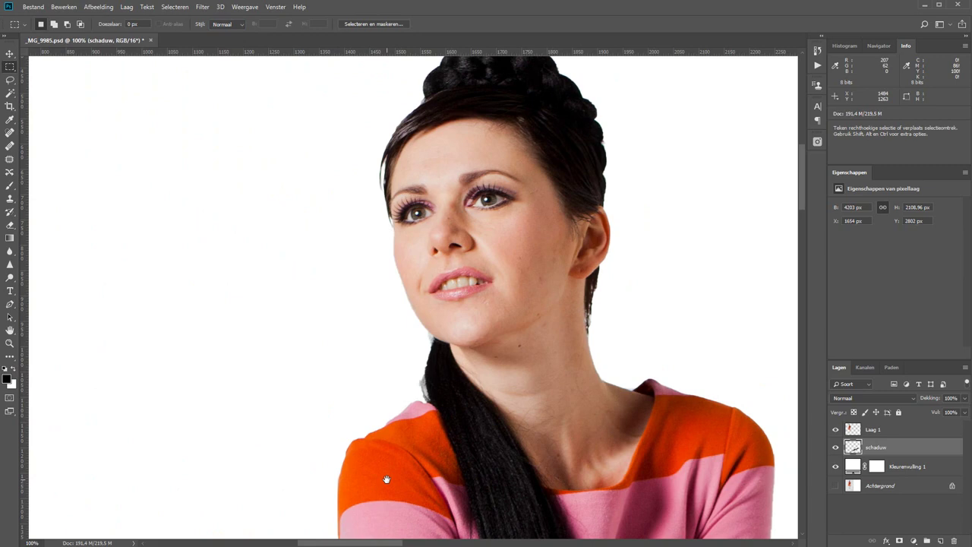
key(ctrl+0)
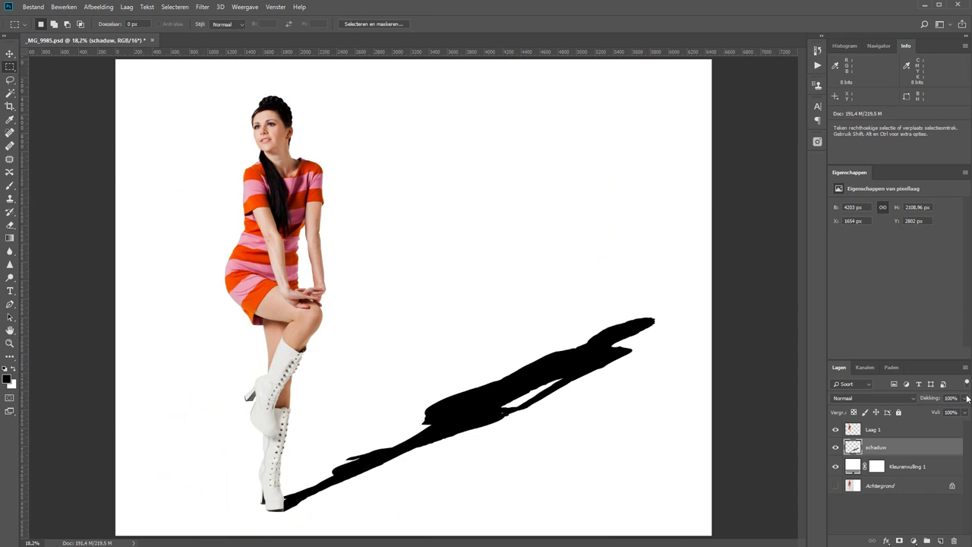
Convert schaduw to a smart object and open the Filter menu's blur options
right_click(927, 435)
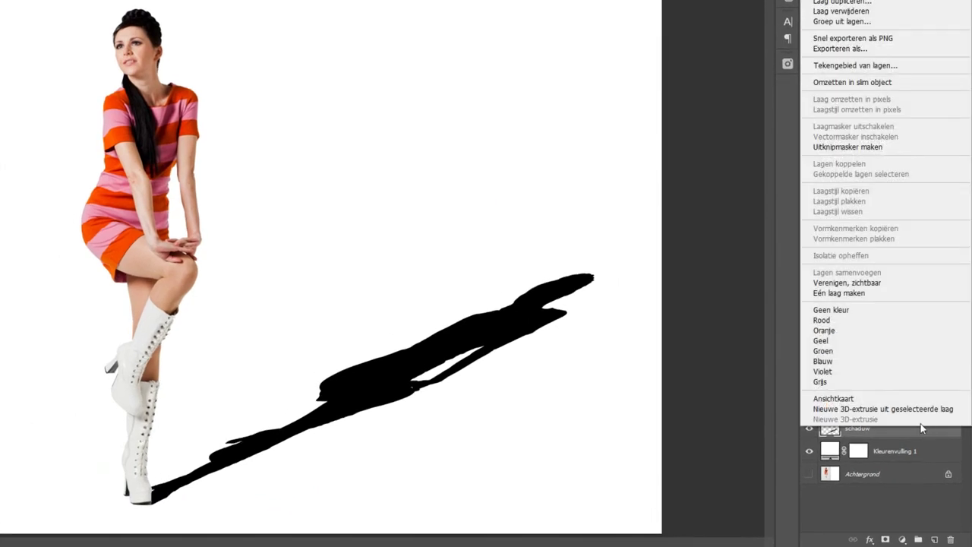
click(860, 83)
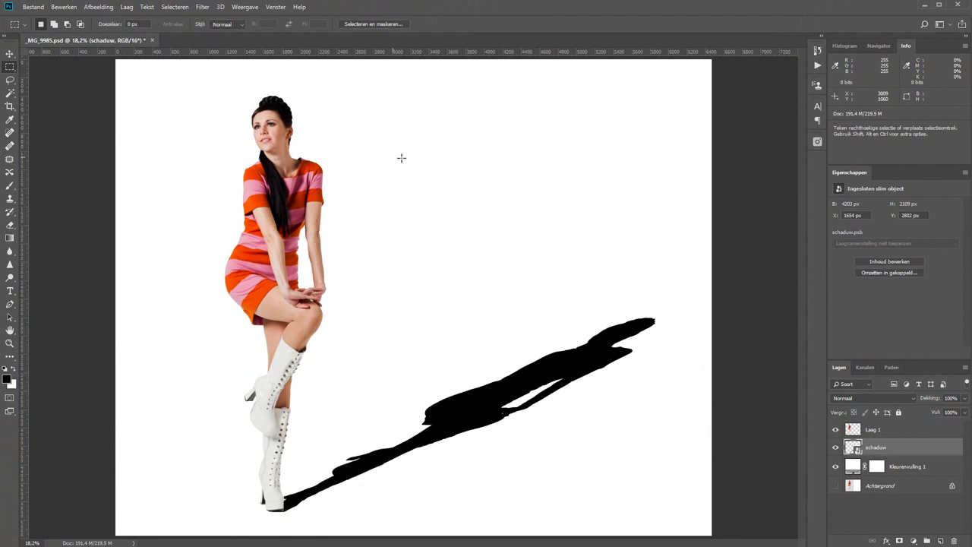
click(204, 8)
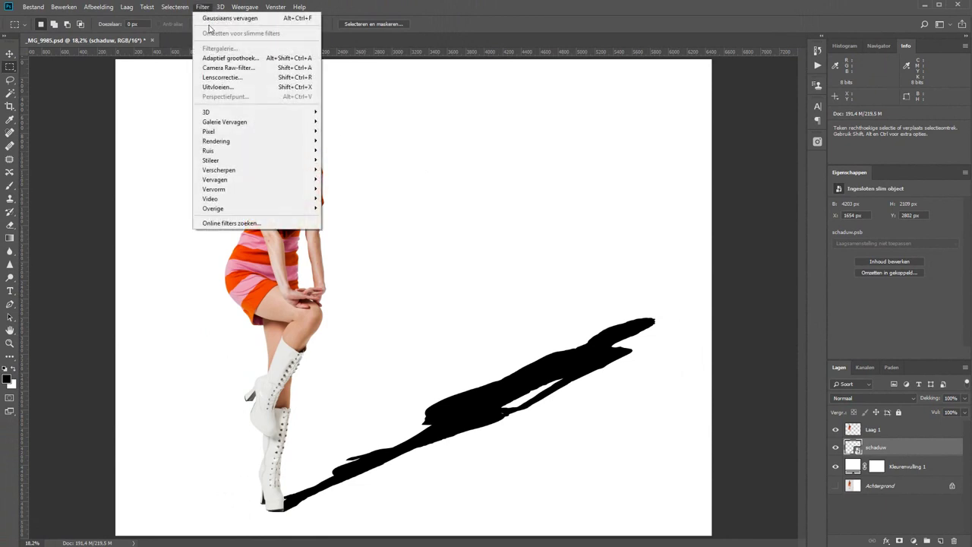
mouse_move(216, 180)
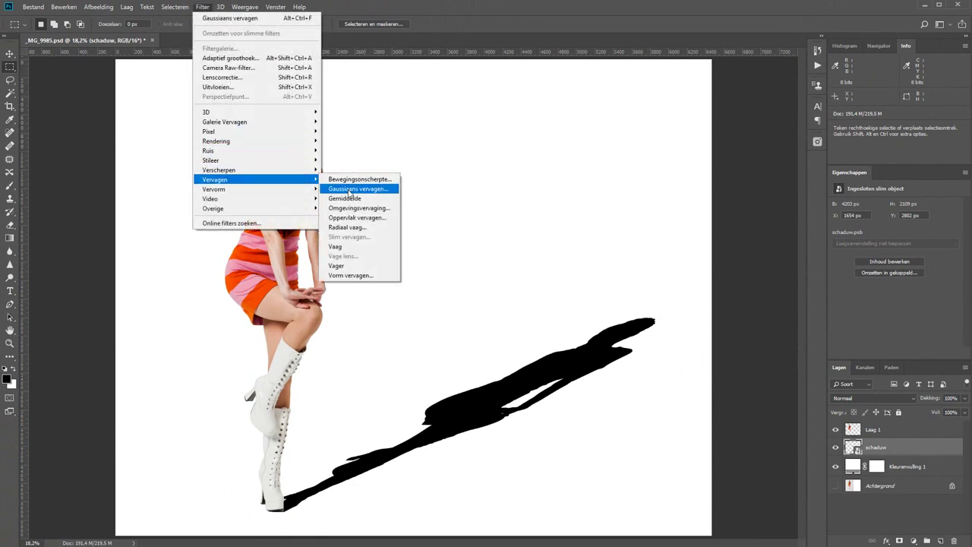
Apply a Gaussian blur of radius 41,5 pixels to schaduw as a smart filter
click(354, 189)
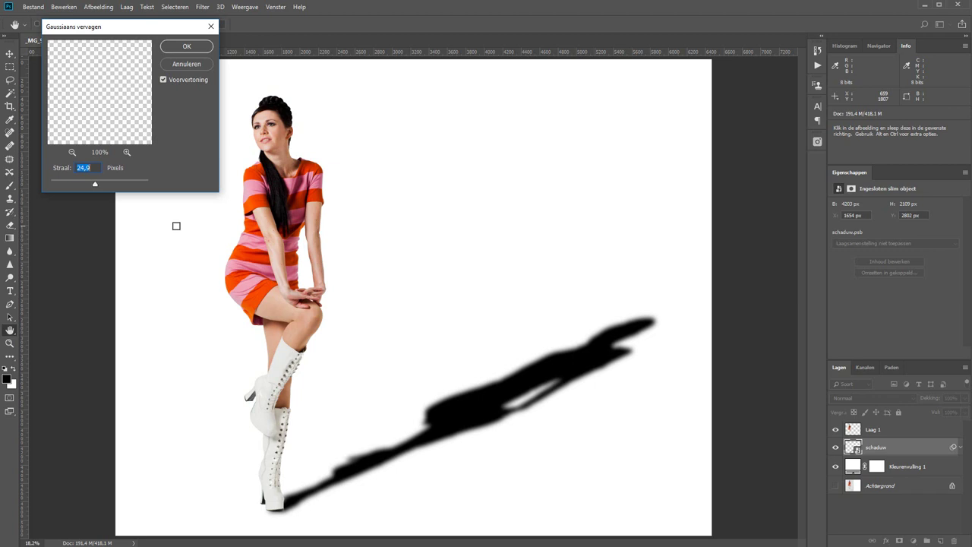
drag(95, 184, 123, 184)
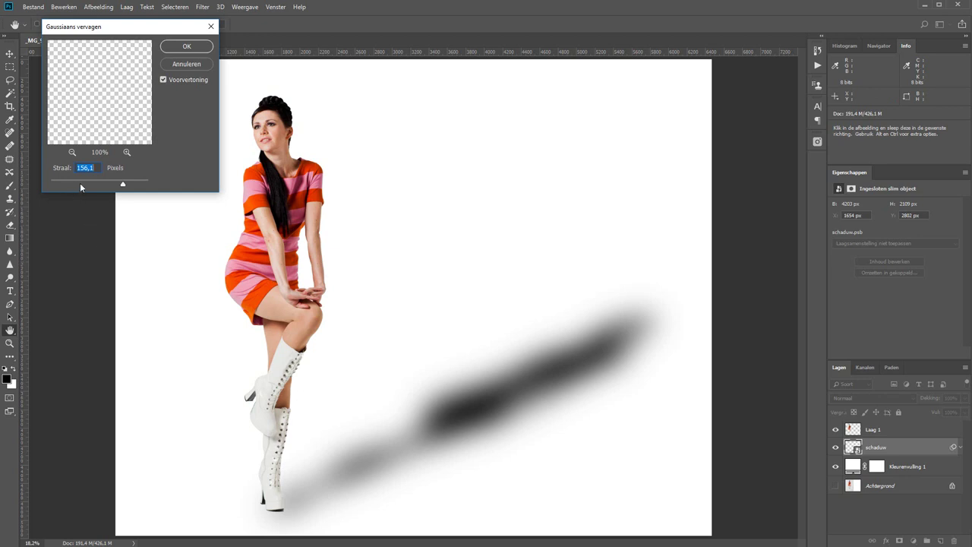
drag(84, 183, 101, 184)
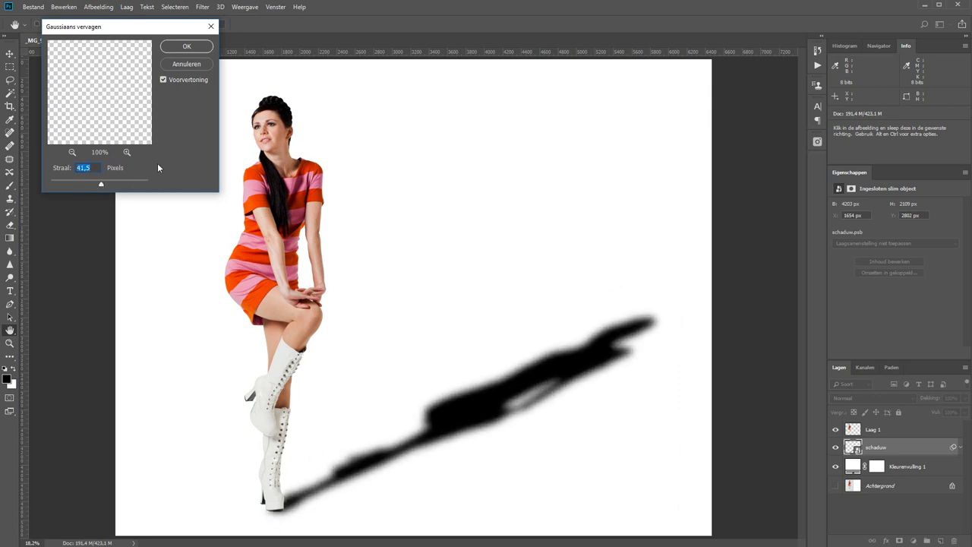
click(193, 50)
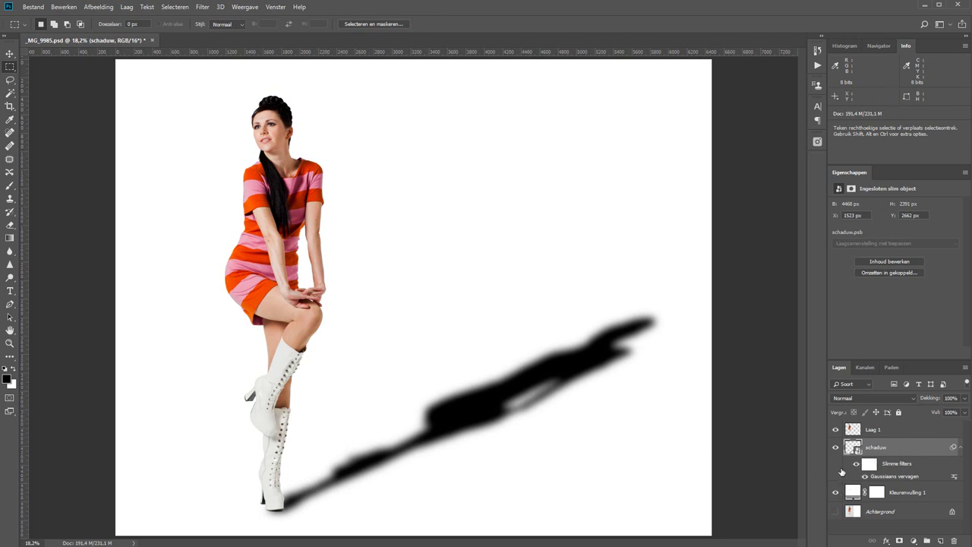
Duplicate the schaduw layer and rename the copy 'schaduw hard'
key(ctrl)
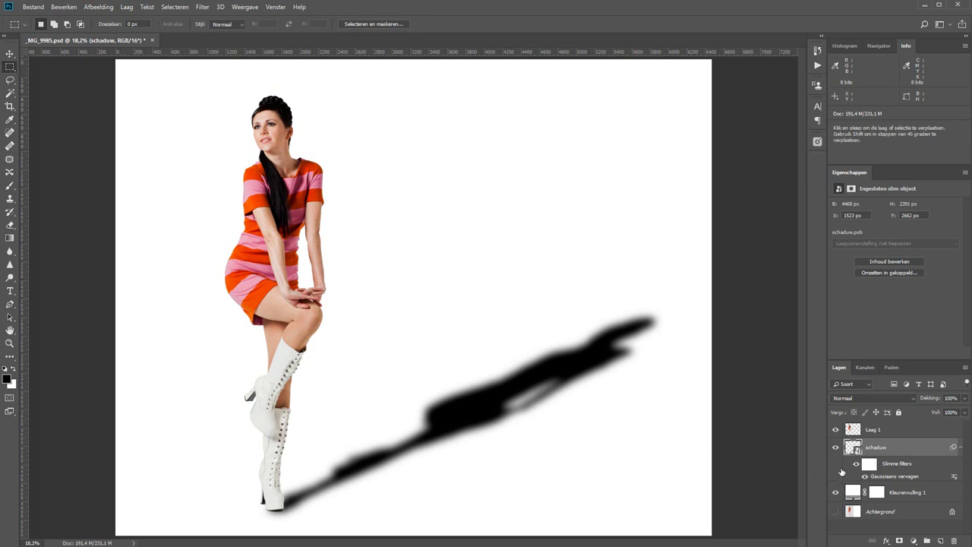
key(ctrl+j)
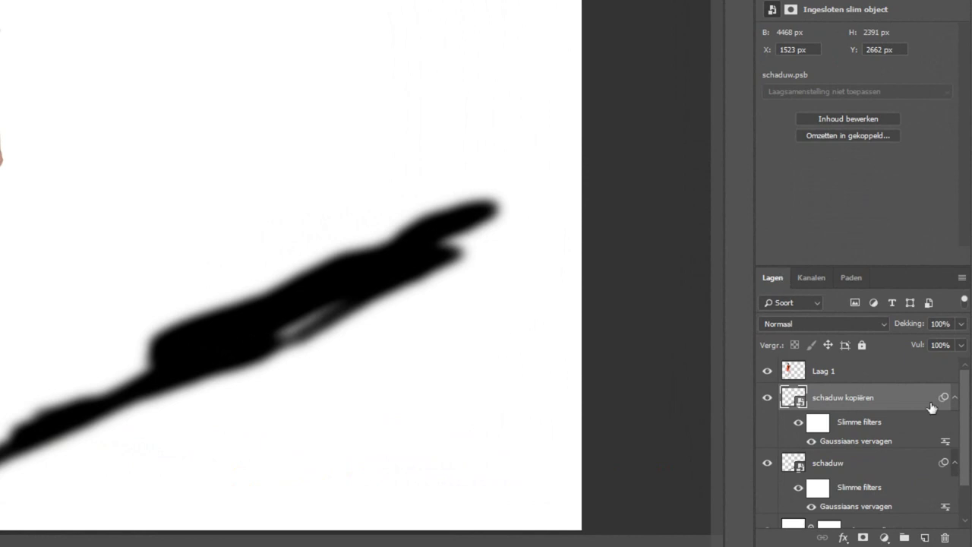
double_click(853, 398)
click(850, 398)
key(shift+End)
text(h)
text(ard)
Rename the original shadow layer 'schaduw zacht' and hide schaduw hard
double_click(844, 473)
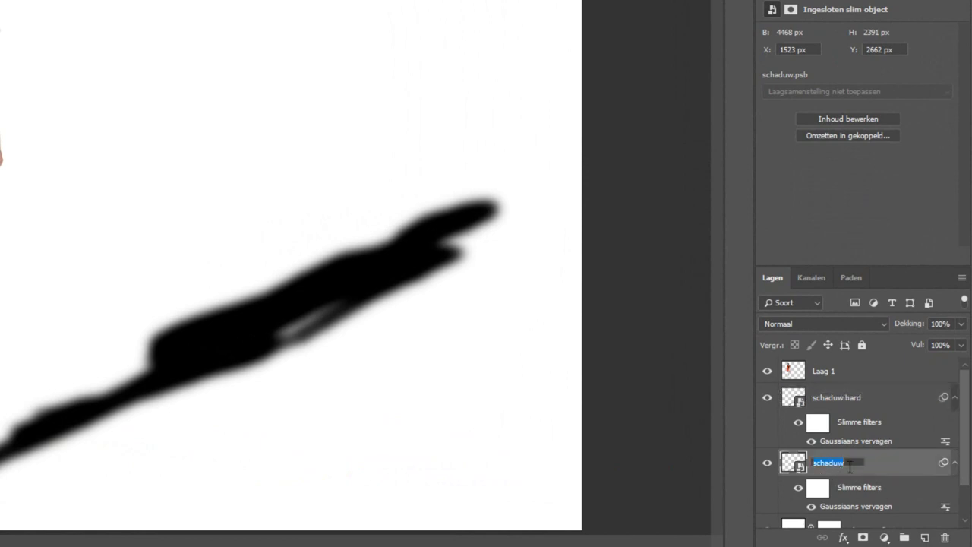
click(850, 471)
text(za)
text(cht)
key(Return)
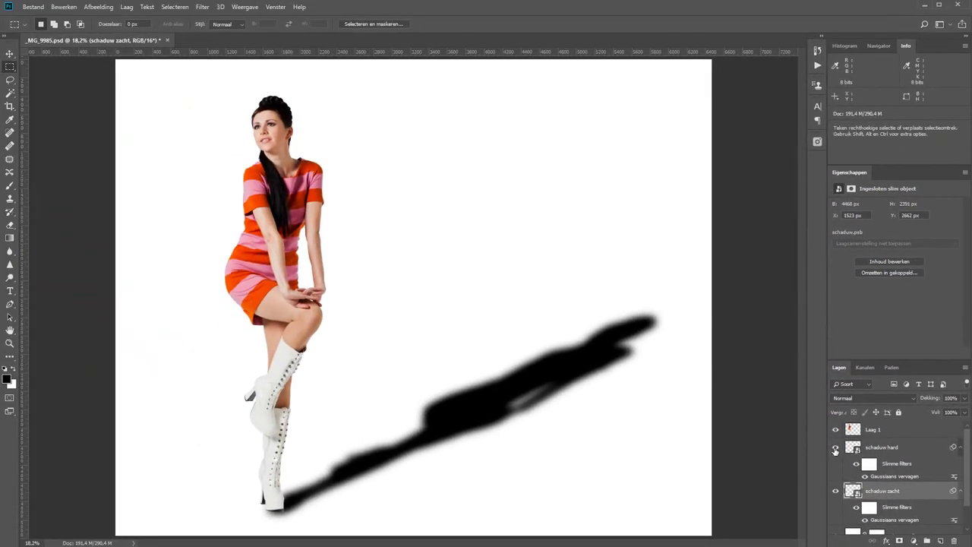
click(836, 447)
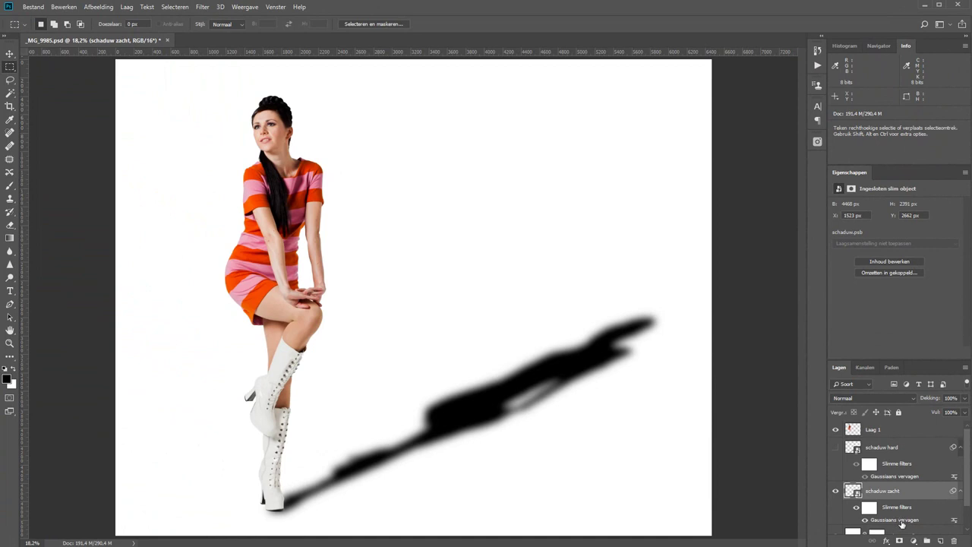
Raise the schaduw zacht Gaussian blur radius to 110,0 pixels
double_click(896, 519)
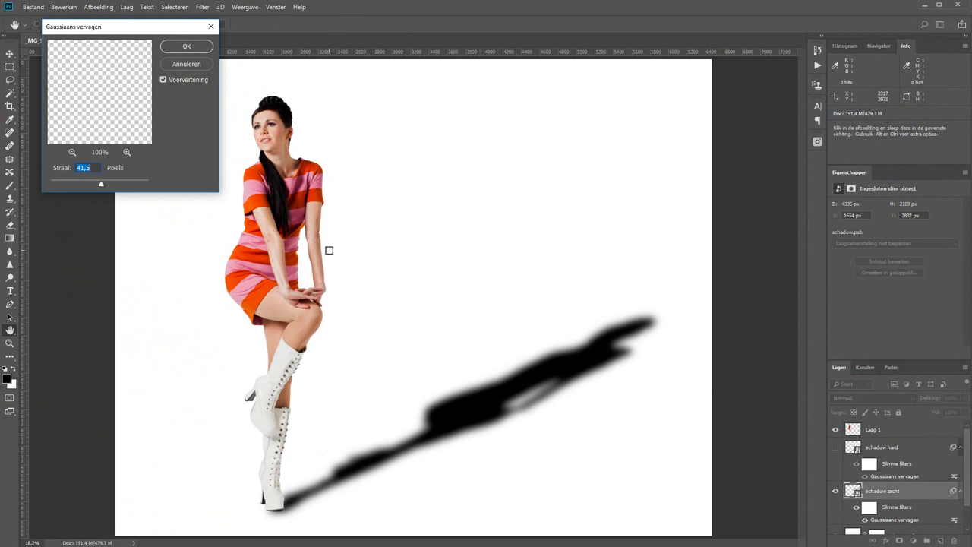
click(113, 185)
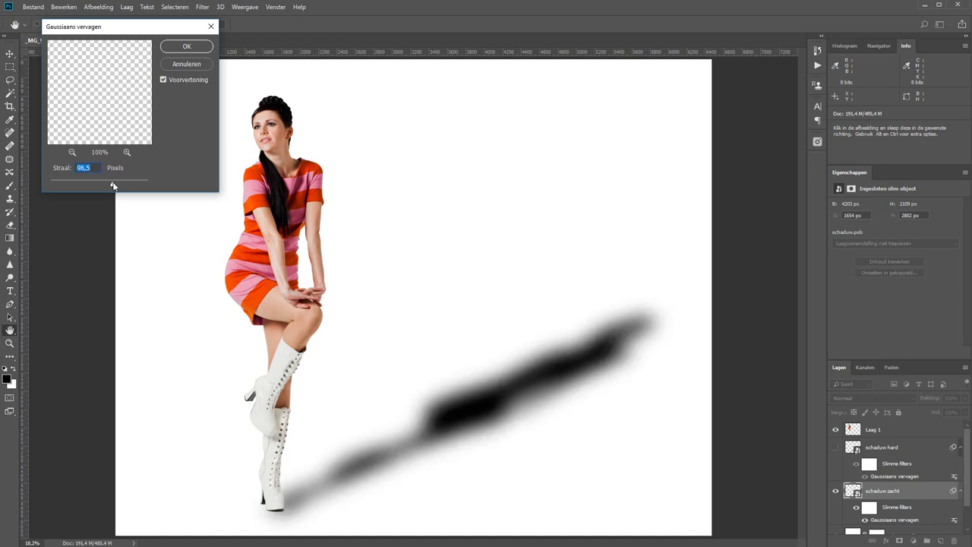
click(116, 186)
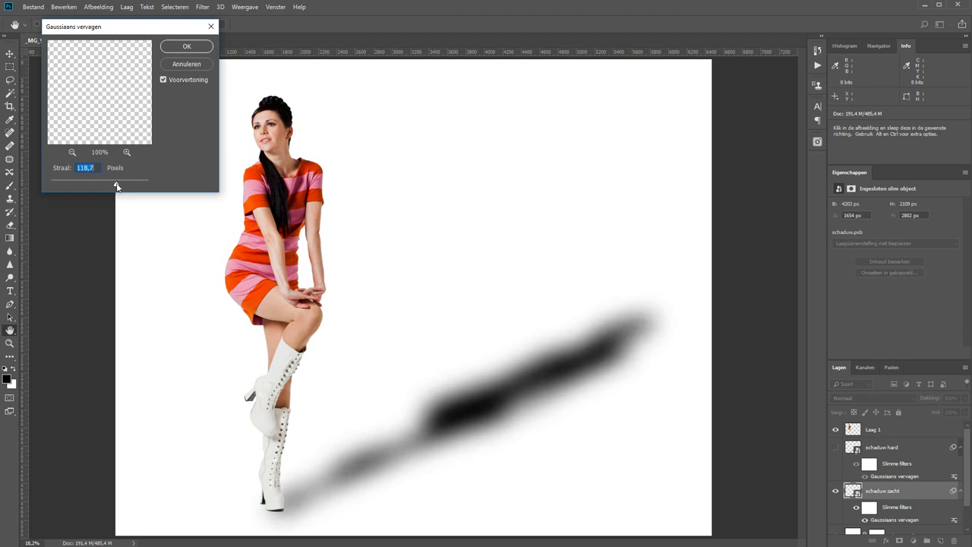
drag(116, 186, 115, 185)
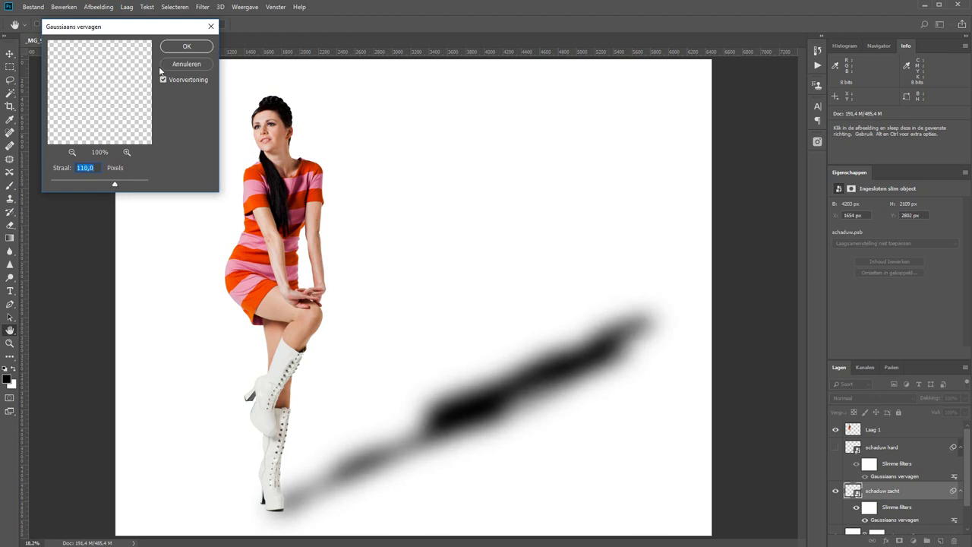
click(186, 47)
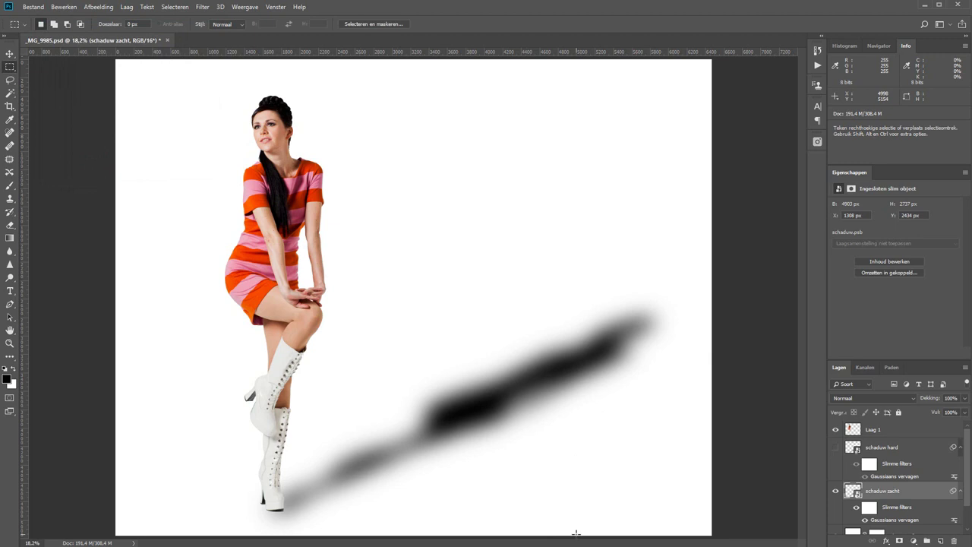
Toggle the hard and soft shadows to compare them, leaving schaduw hard visible
click(835, 492)
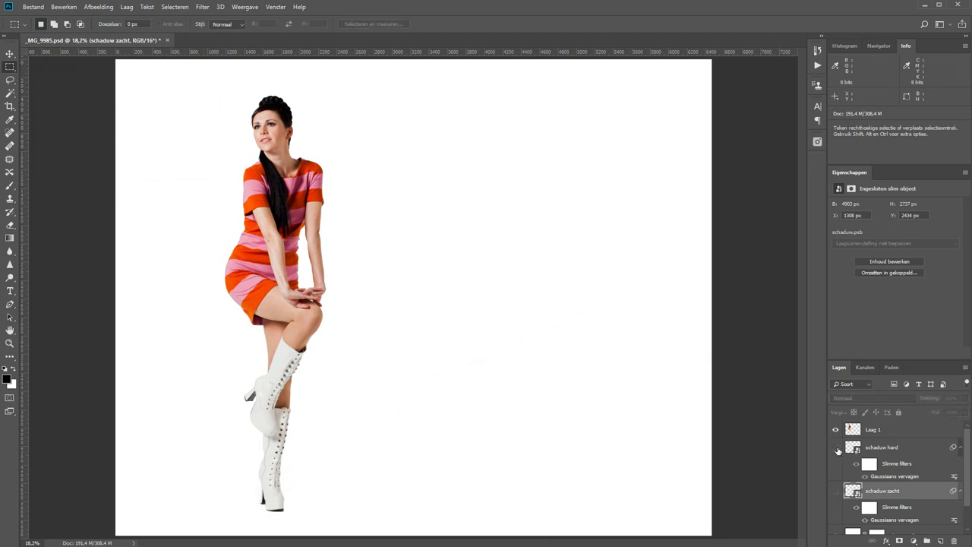
click(836, 448)
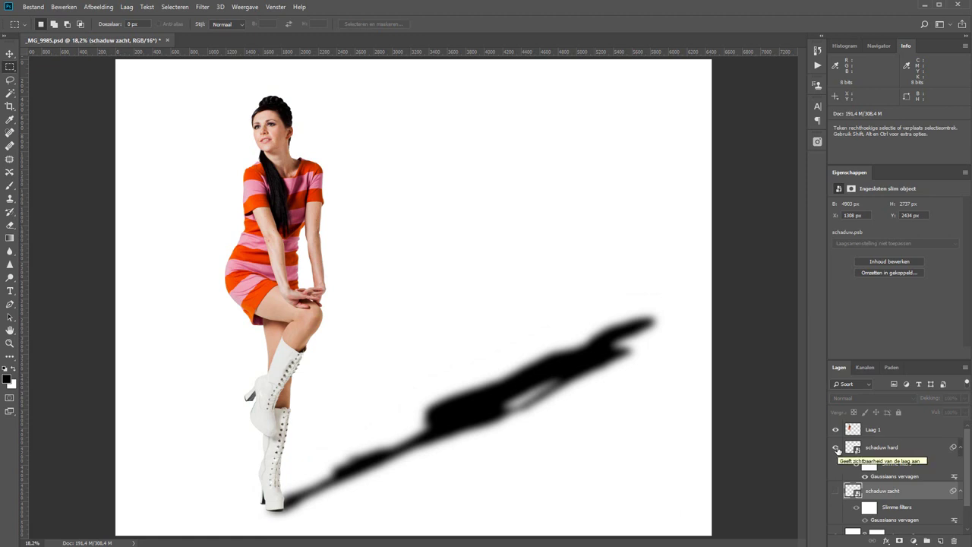
click(836, 449)
click(836, 491)
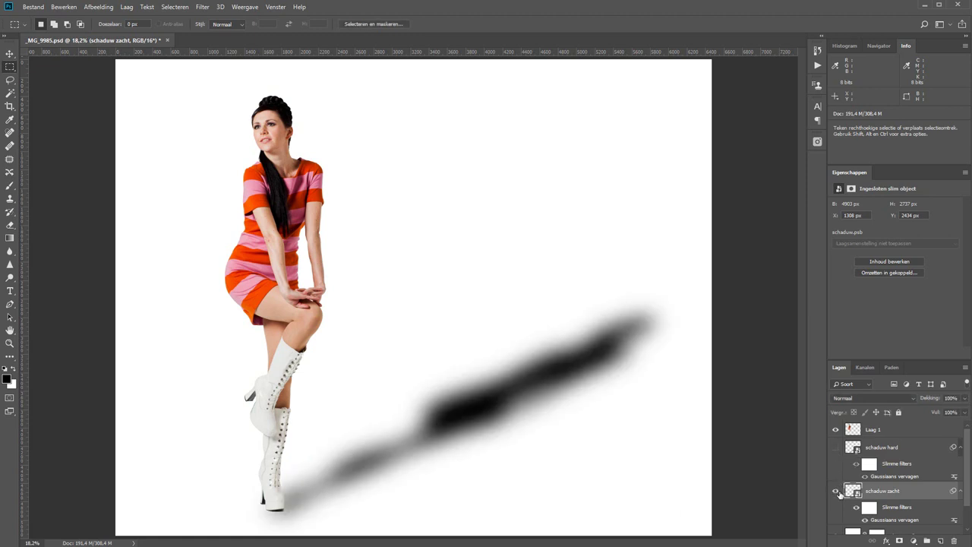
click(836, 492)
click(836, 448)
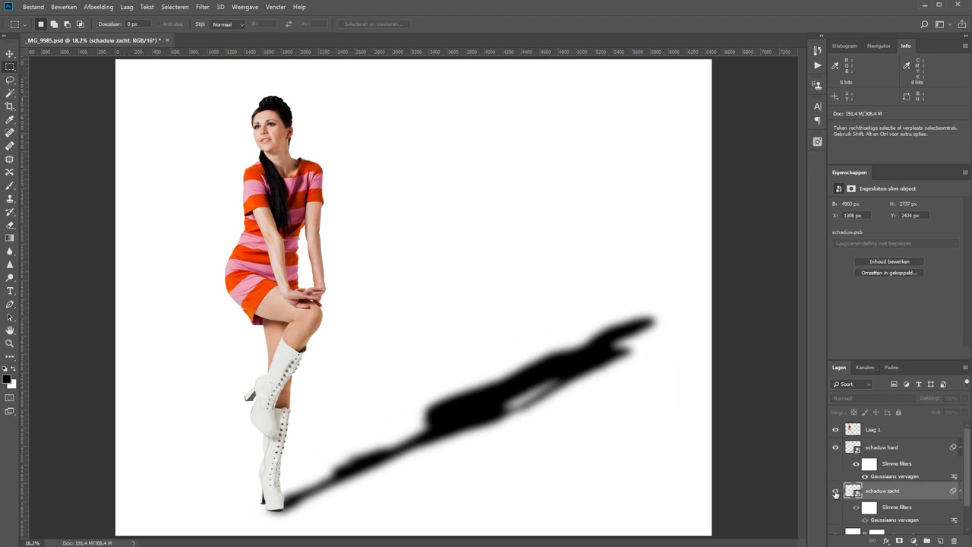
click(836, 491)
click(836, 449)
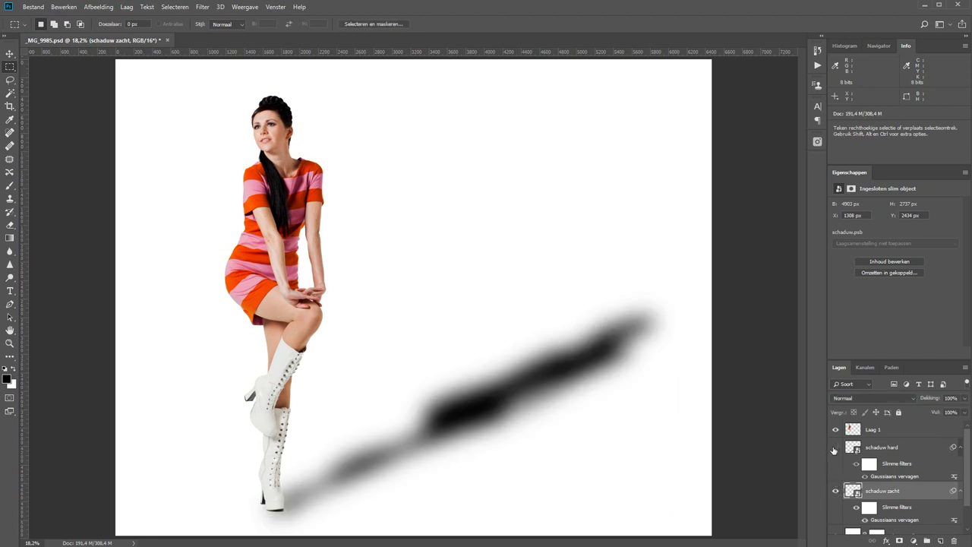
click(835, 449)
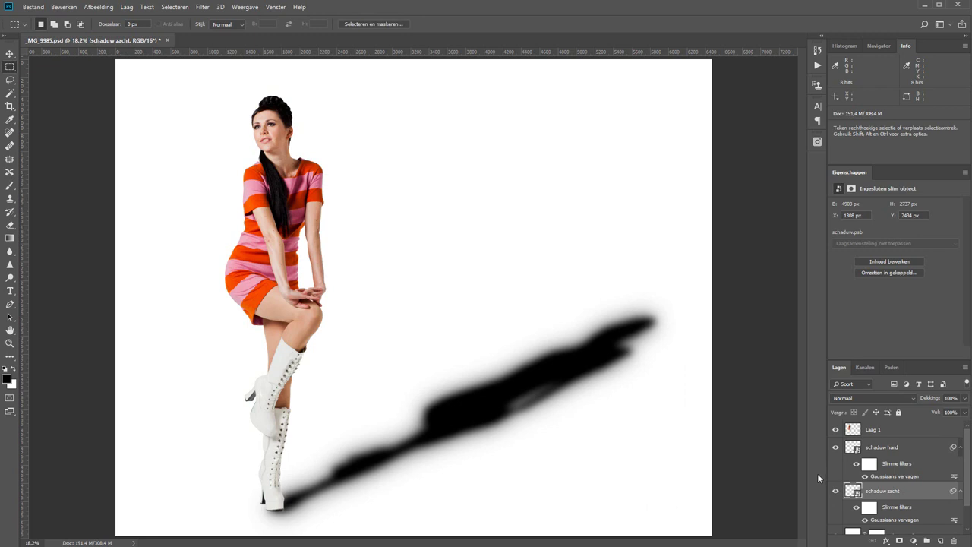
Hide schaduw zacht and add a white layer mask to schaduw hard
click(837, 492)
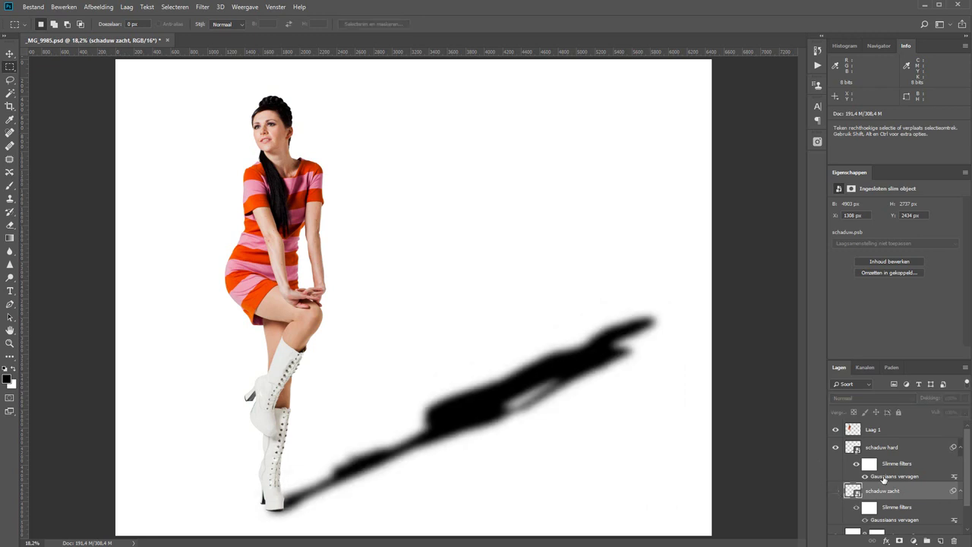
click(912, 450)
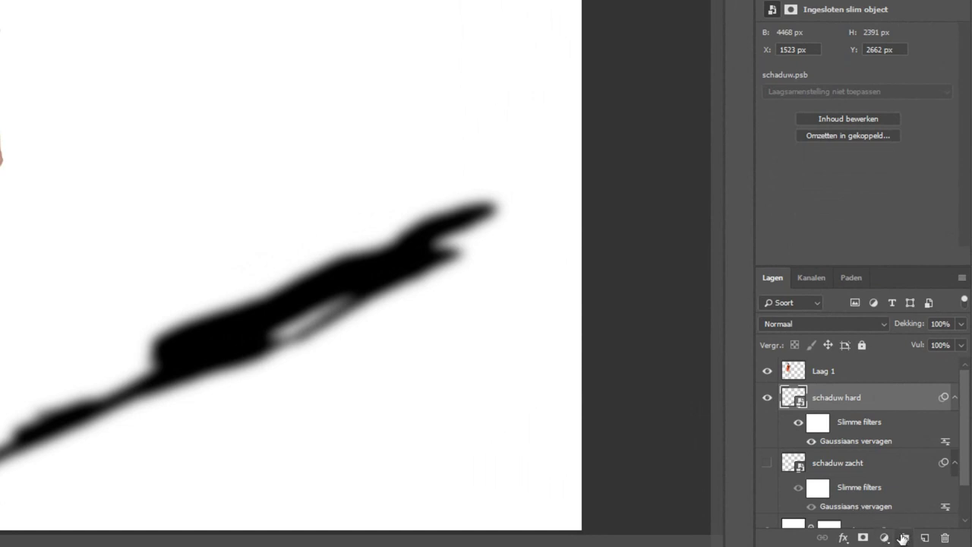
click(863, 538)
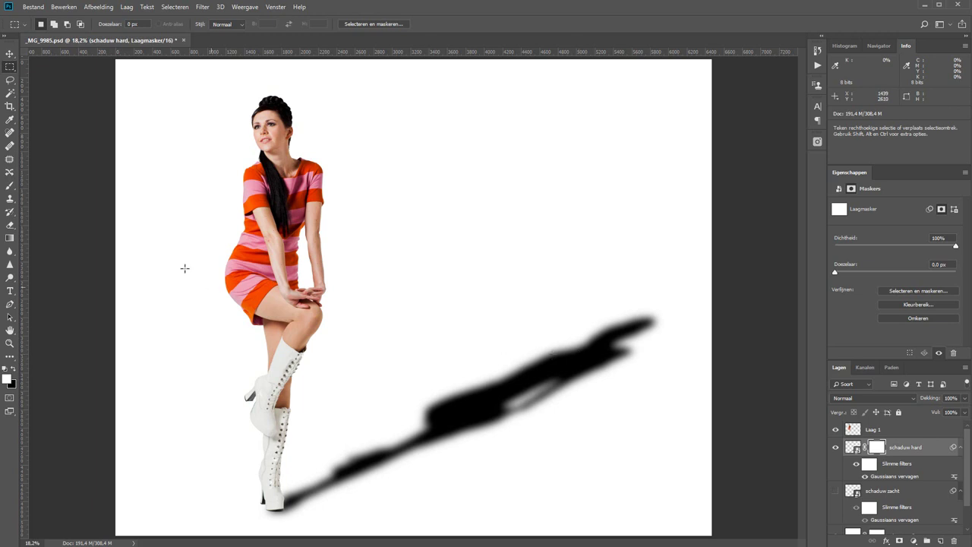
Draw a gradient on the schaduw hard mask so the shadow fades out from the boots
click(9, 240)
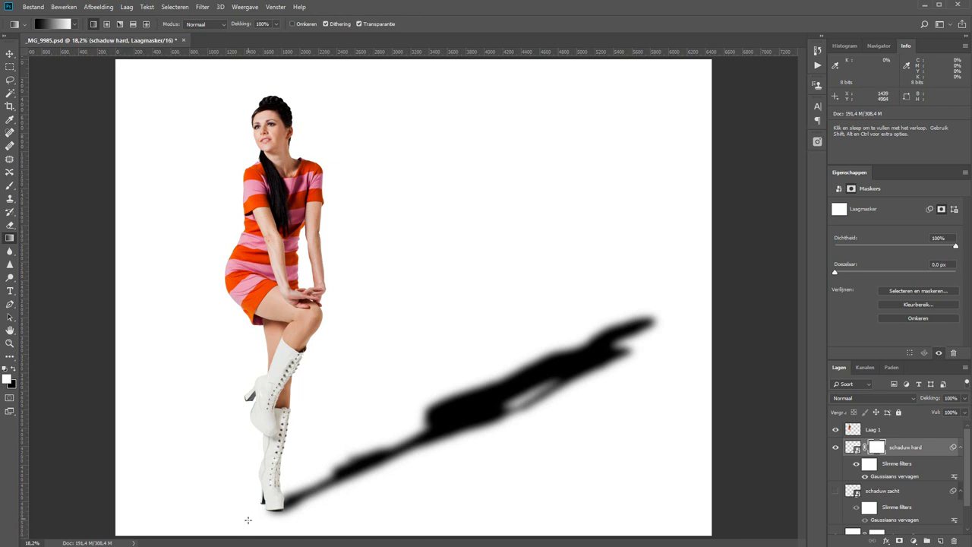
drag(249, 520, 470, 419)
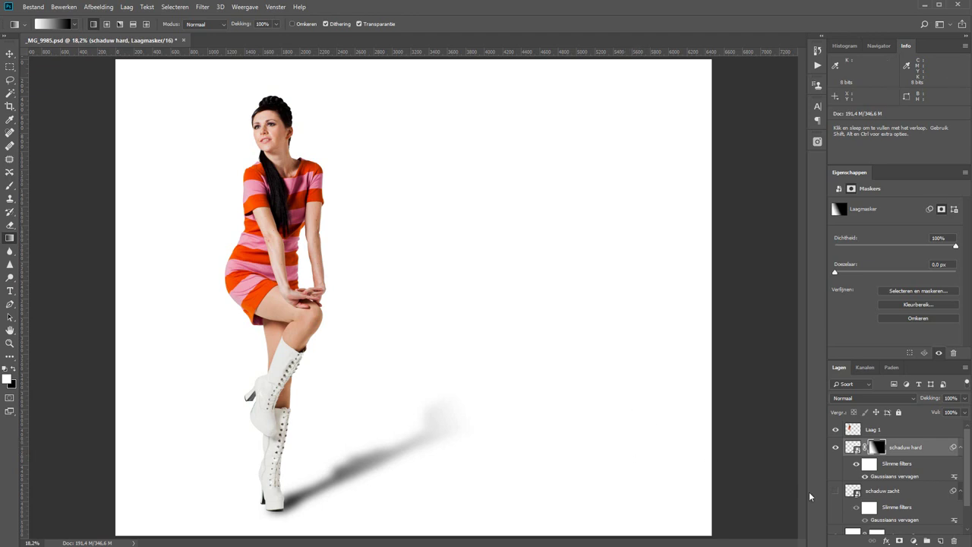
click(835, 492)
click(836, 447)
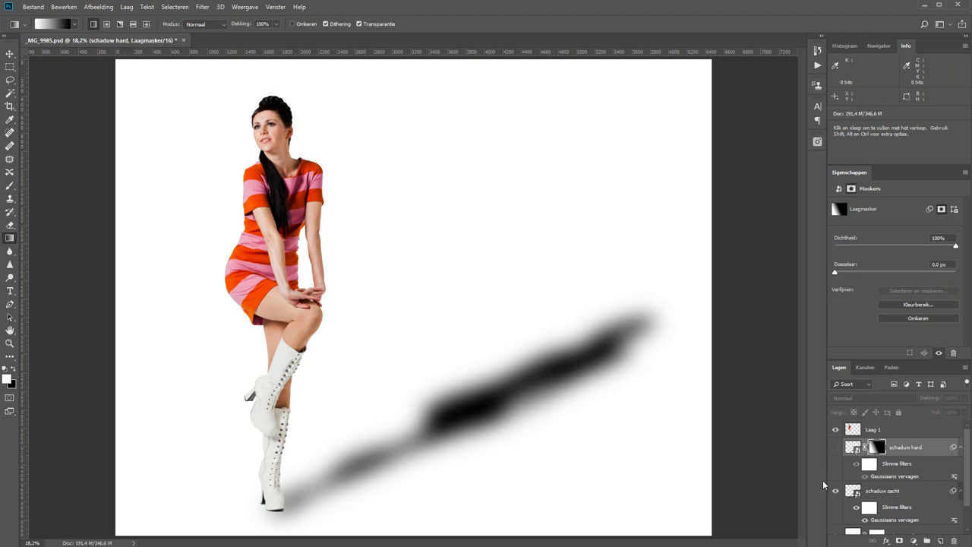
Compare the masked shadows, then Alt-copy the gradient mask onto schaduw zacht
click(835, 448)
click(836, 491)
click(836, 492)
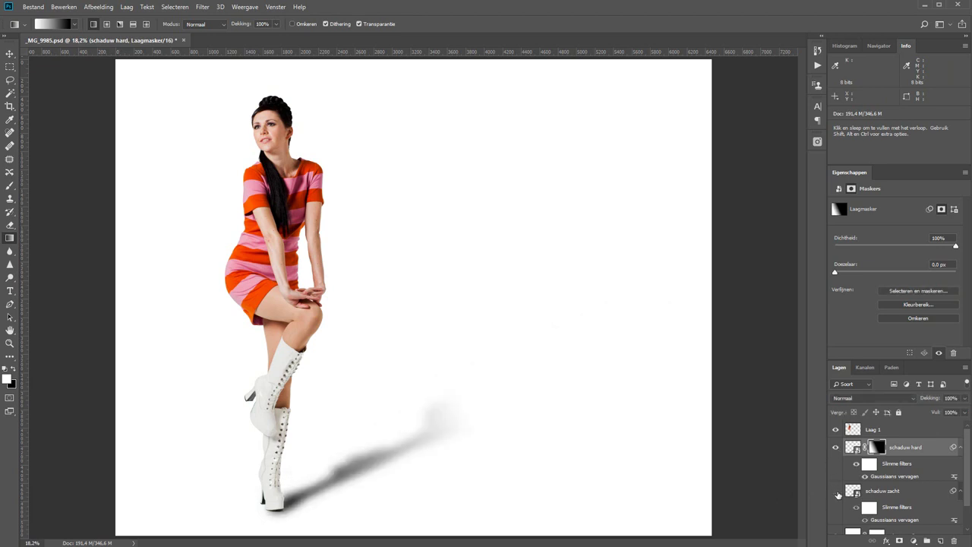
click(836, 491)
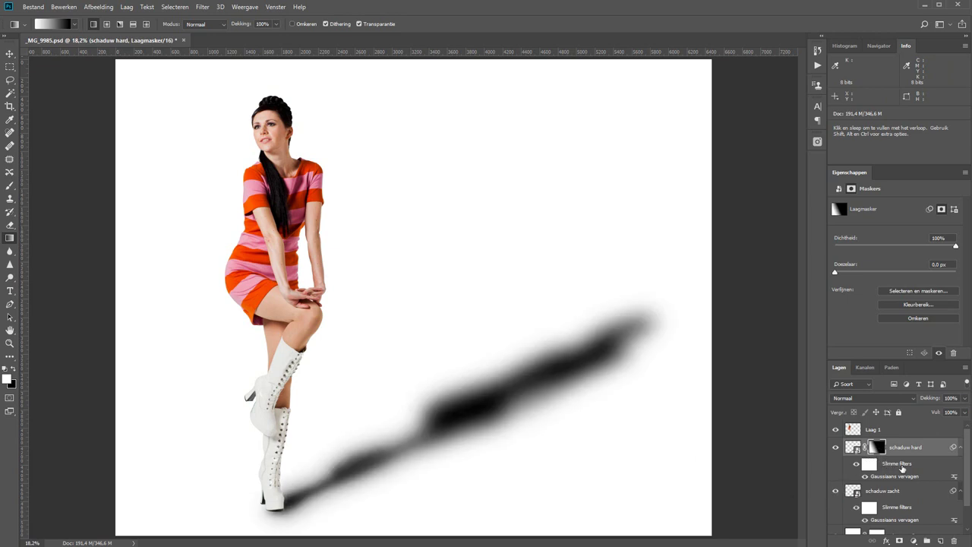
drag(880, 449, 892, 495)
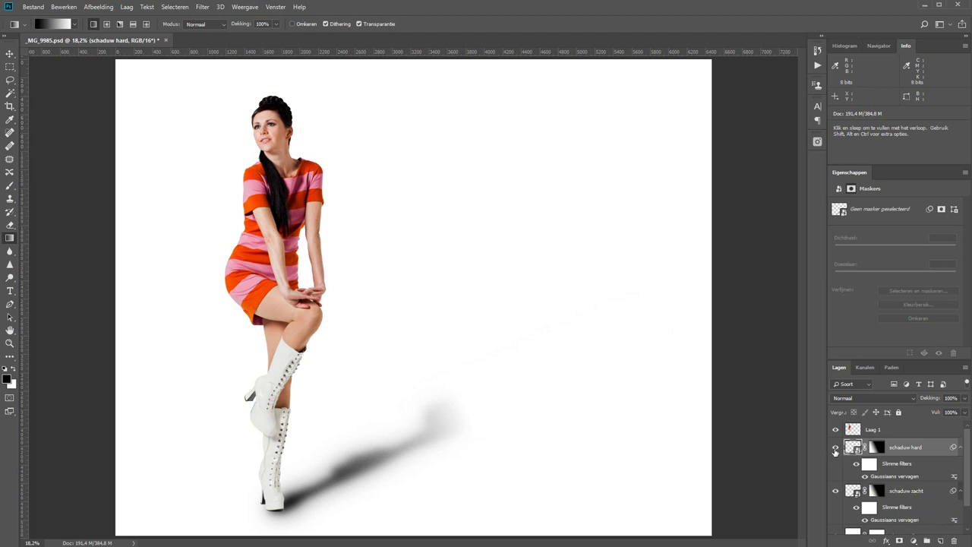
Invert the schaduw zacht mask with Ctrl+I and show schaduw hard again
click(836, 450)
click(908, 494)
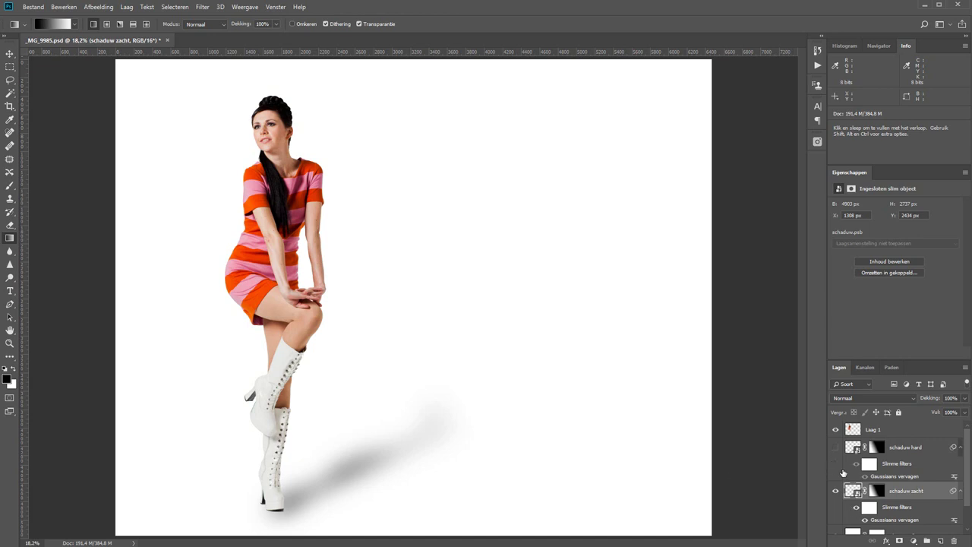
click(876, 490)
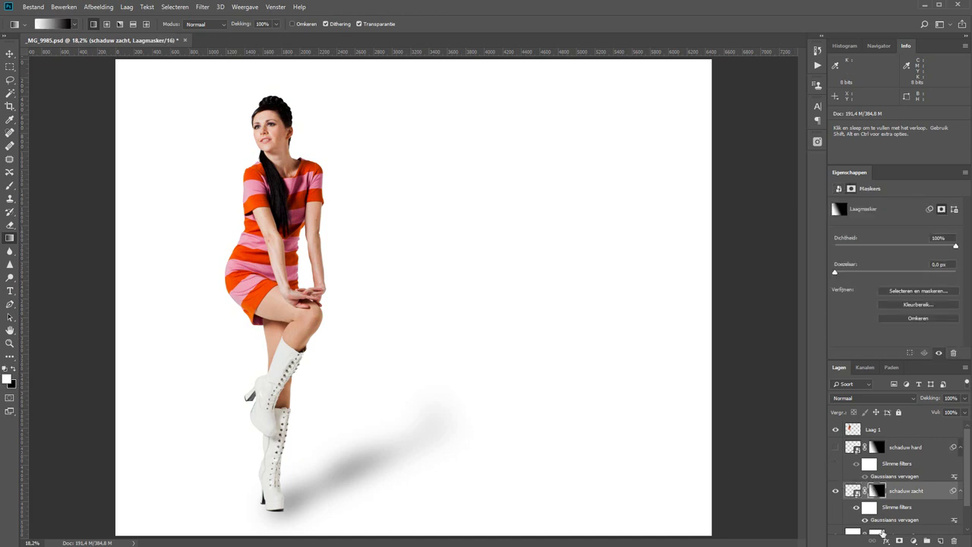
key(ctrl+i)
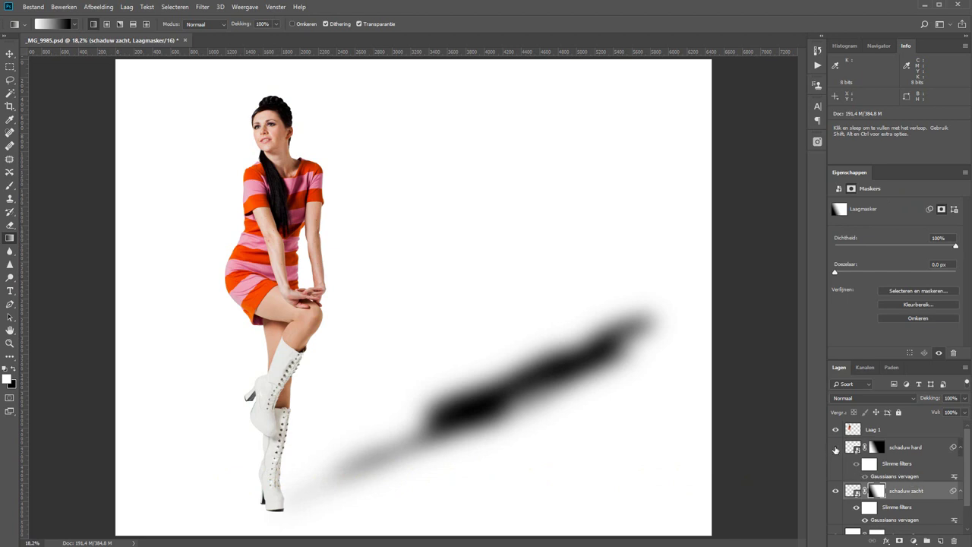
click(836, 448)
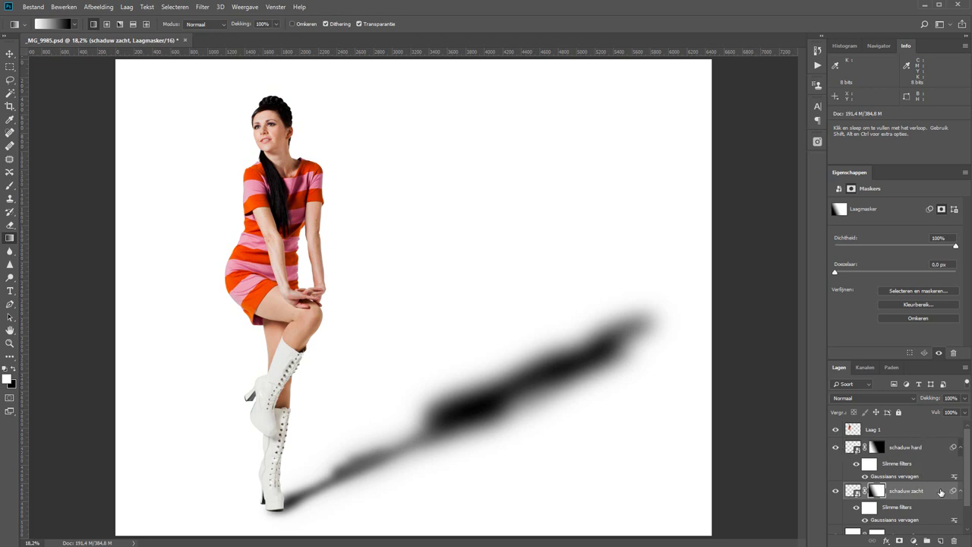
Set schaduw zacht to 43% and schaduw hard to 80% opacity, then select both layers
drag(934, 401, 913, 402)
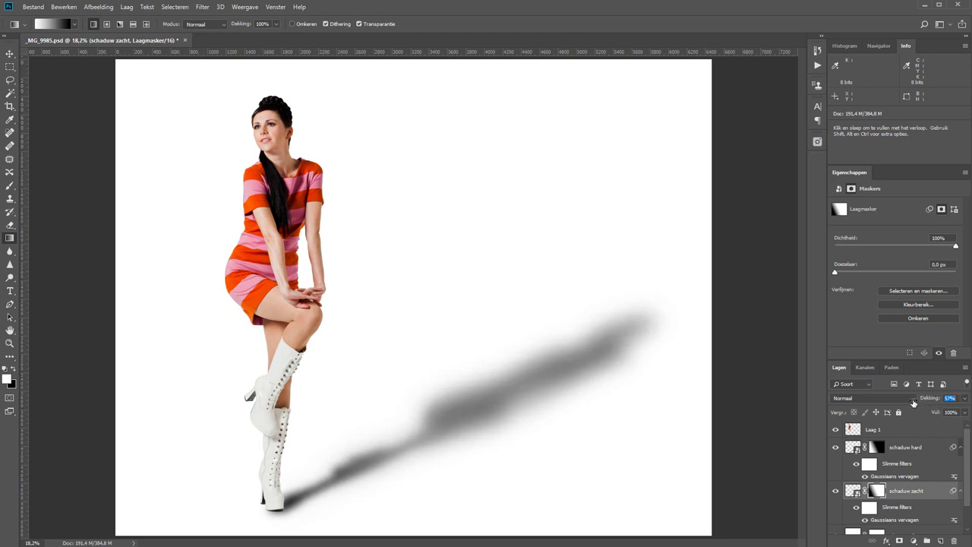
drag(914, 402, 931, 400)
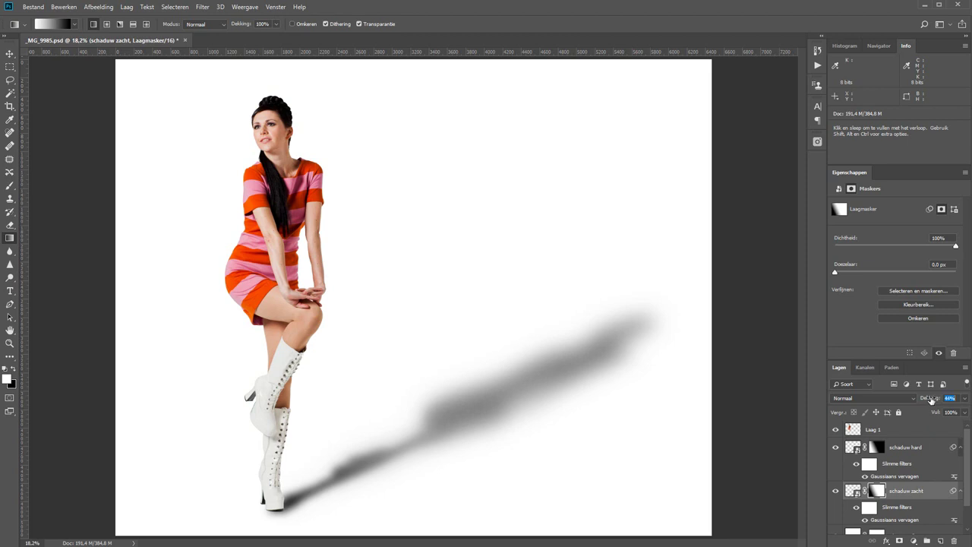
click(935, 448)
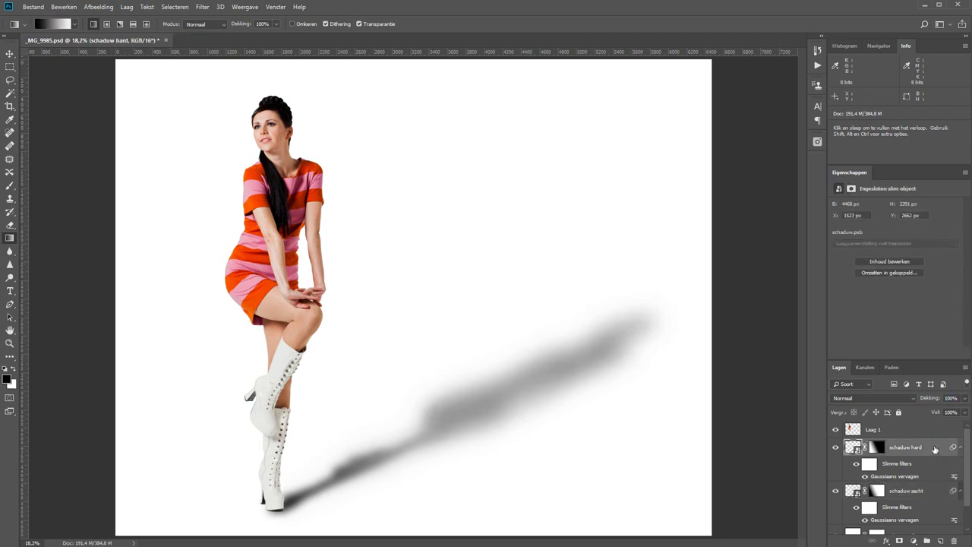
drag(931, 400, 926, 404)
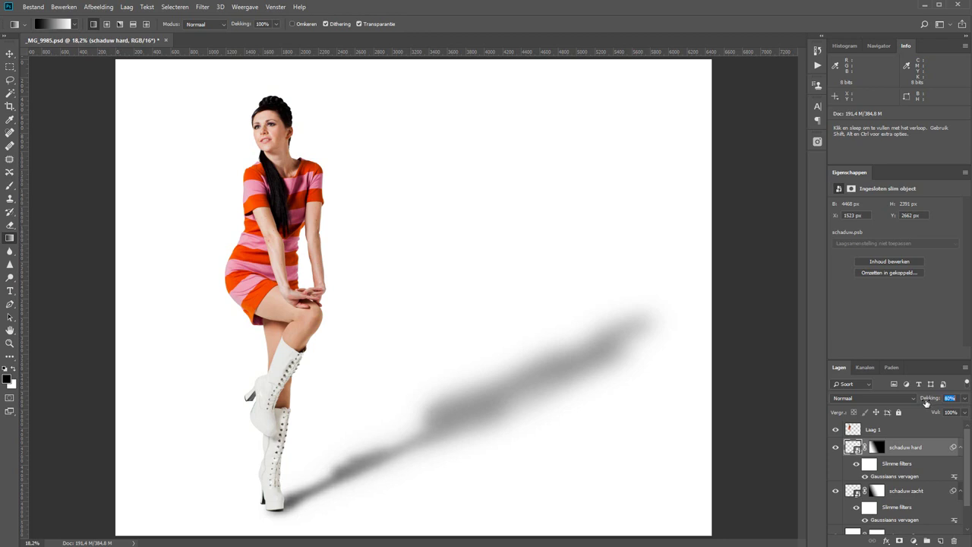
click(934, 497)
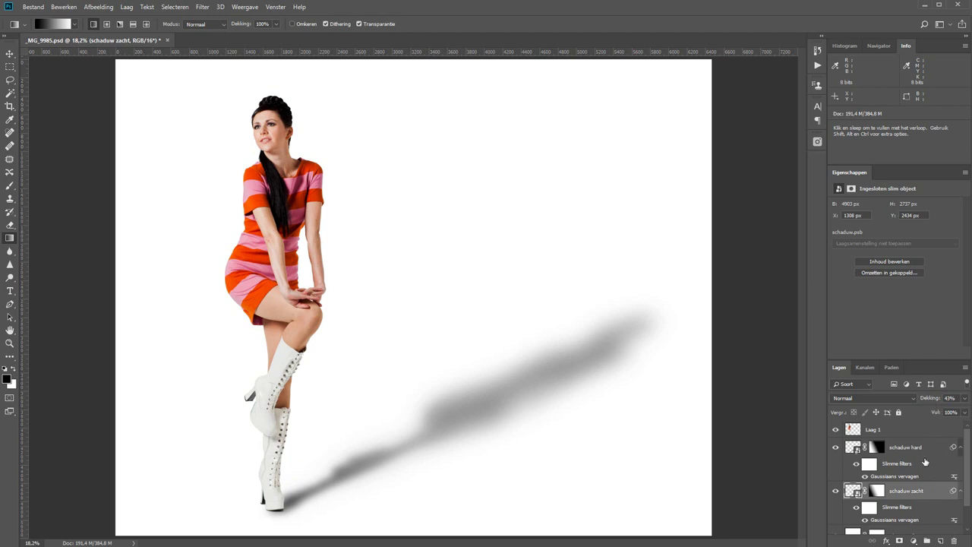
key(shift)
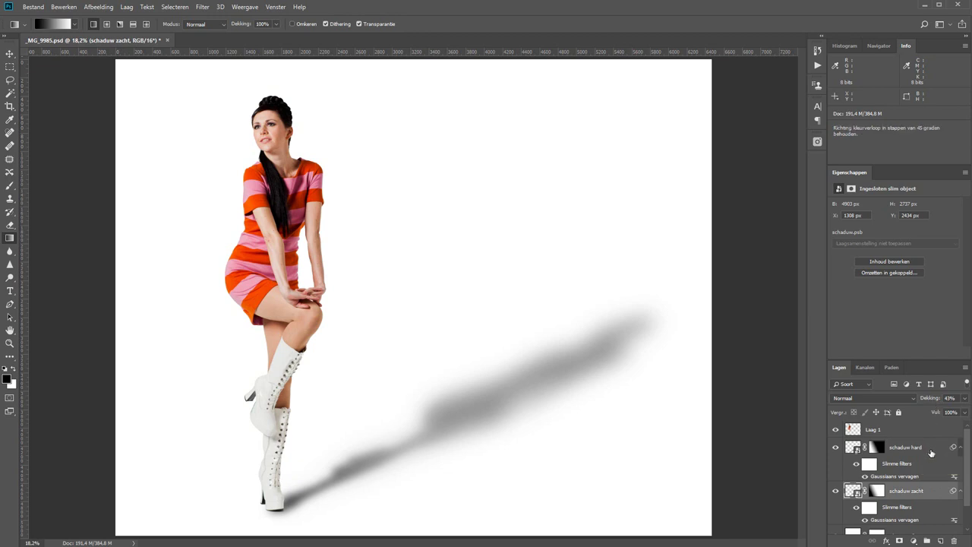
shift+click(931, 453)
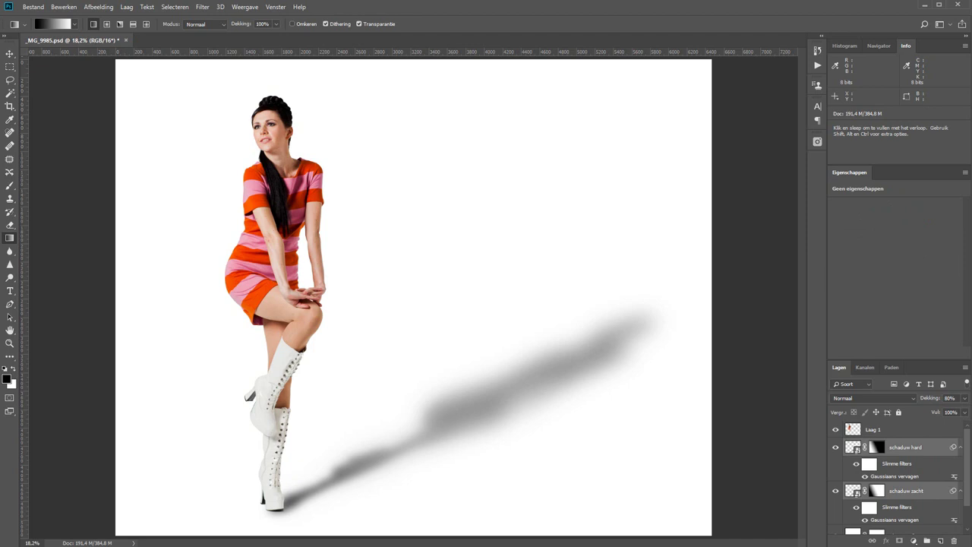
Group both shadow layers as 'schaduw' and lower the group's opacity to 69%
key(ctrl+g)
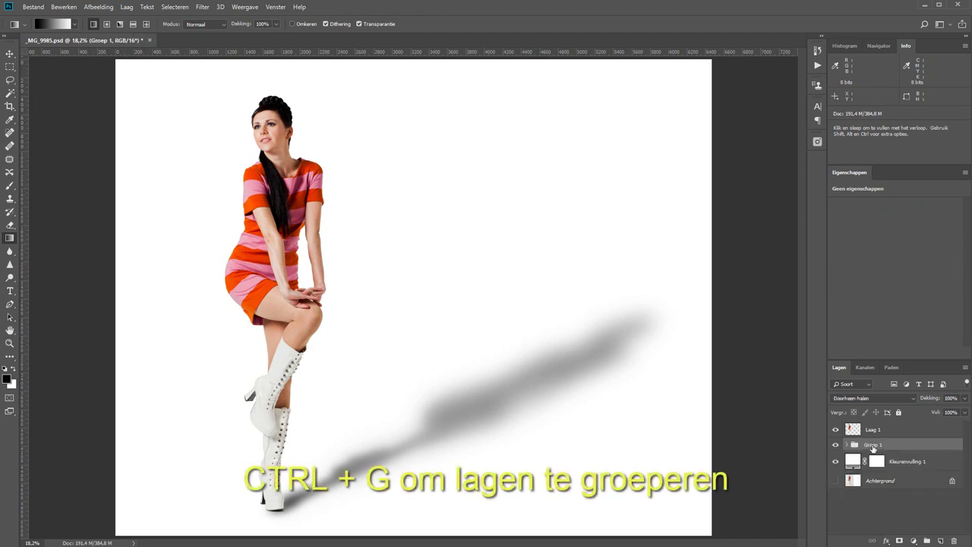
text(schaduw)
key(Return)
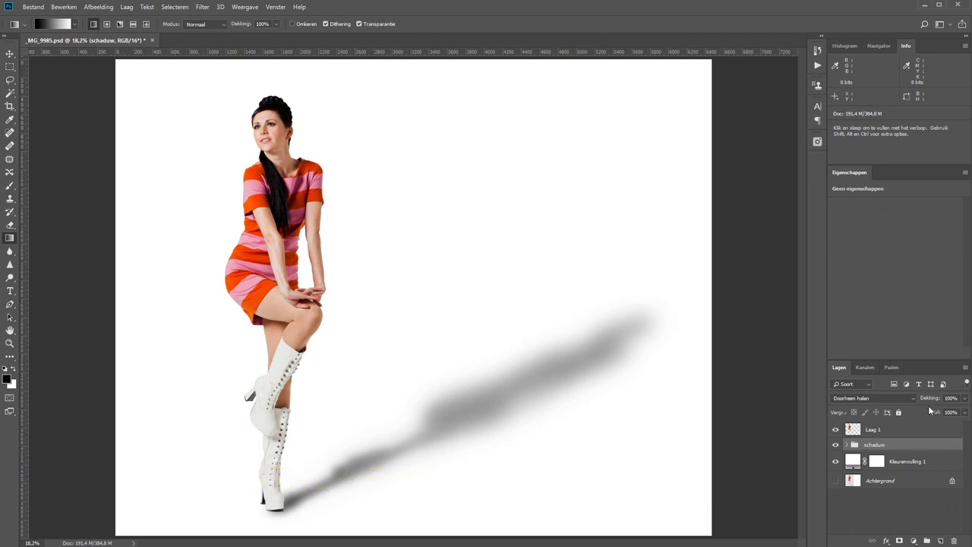
drag(934, 401, 917, 403)
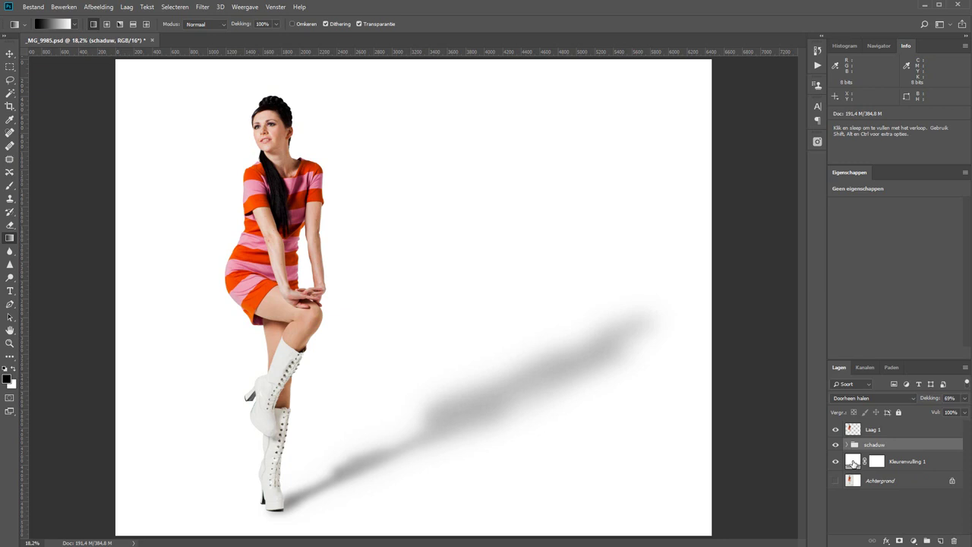
Change the Kleurenvulling 1 background fill to warm off-white f4f3ef
double_click(853, 461)
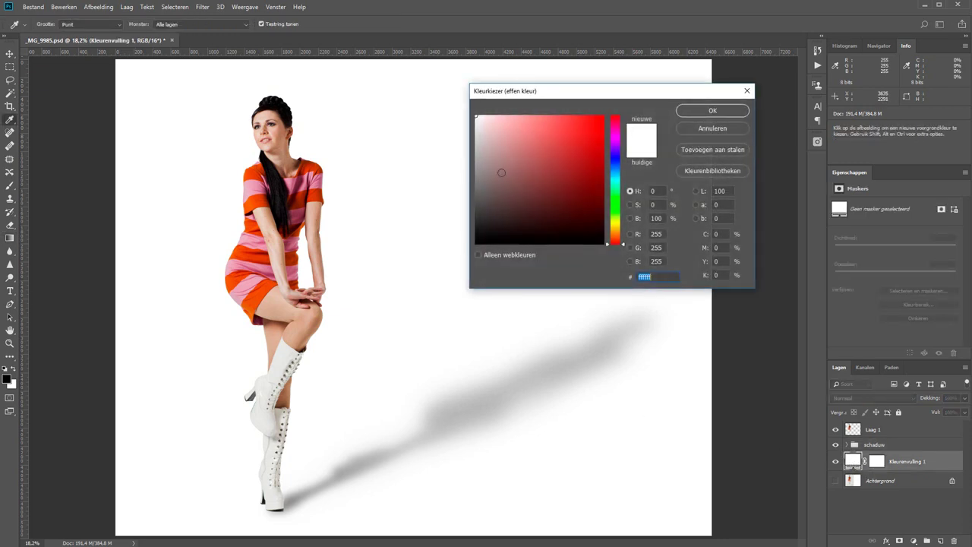
click(475, 127)
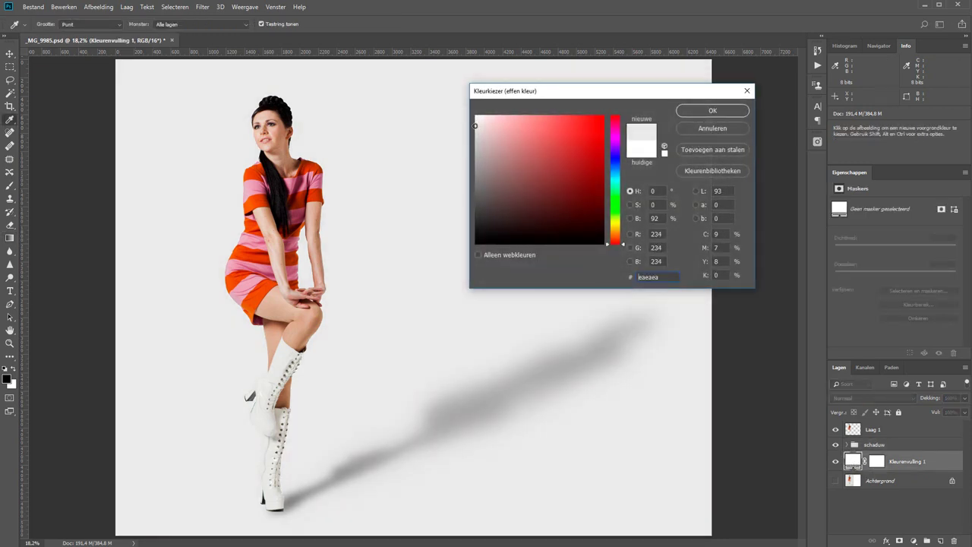
drag(473, 127, 476, 125)
drag(620, 240, 620, 232)
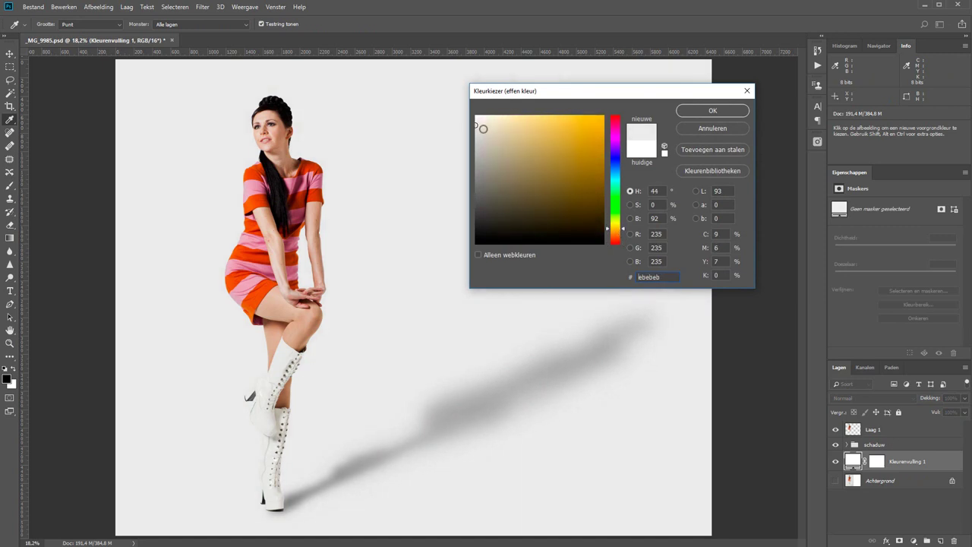
drag(477, 125, 478, 120)
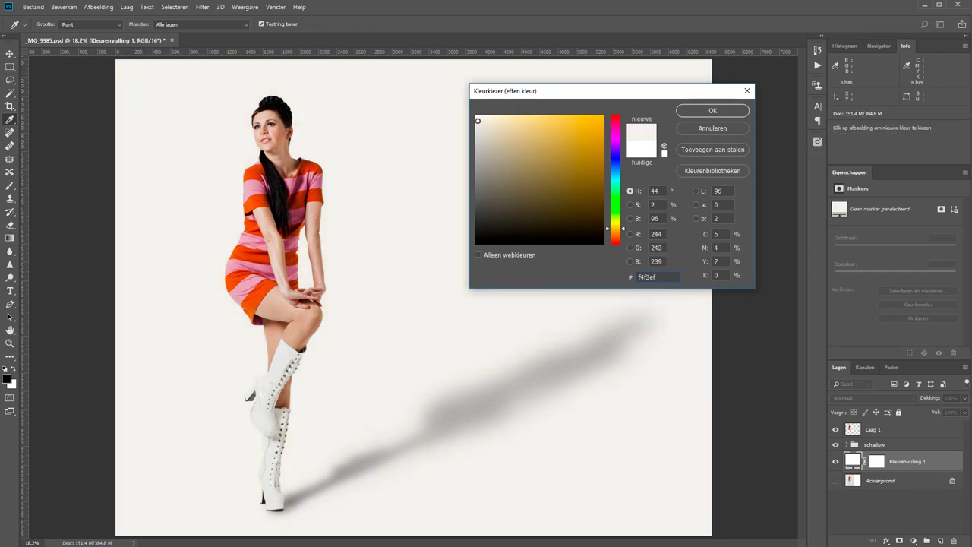
click(713, 110)
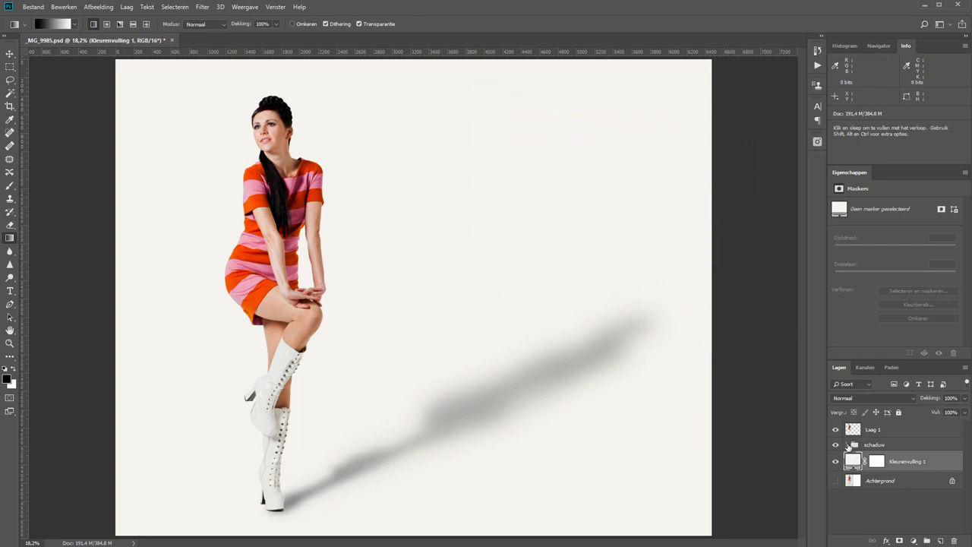
click(846, 445)
Lower the schaduw zacht layer's opacity from 43% to 22%, then toggle the schaduw group to compare
click(922, 504)
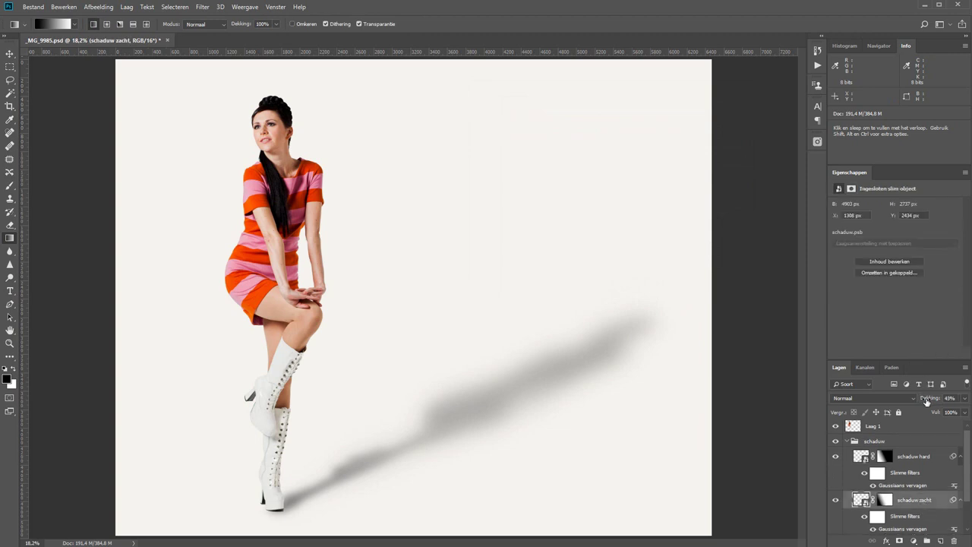
drag(931, 401, 922, 400)
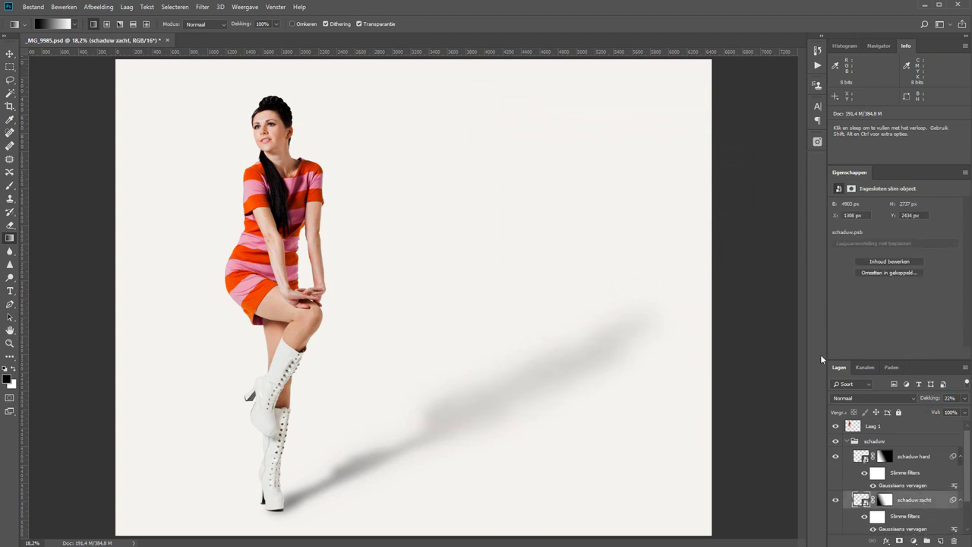
click(848, 442)
click(836, 446)
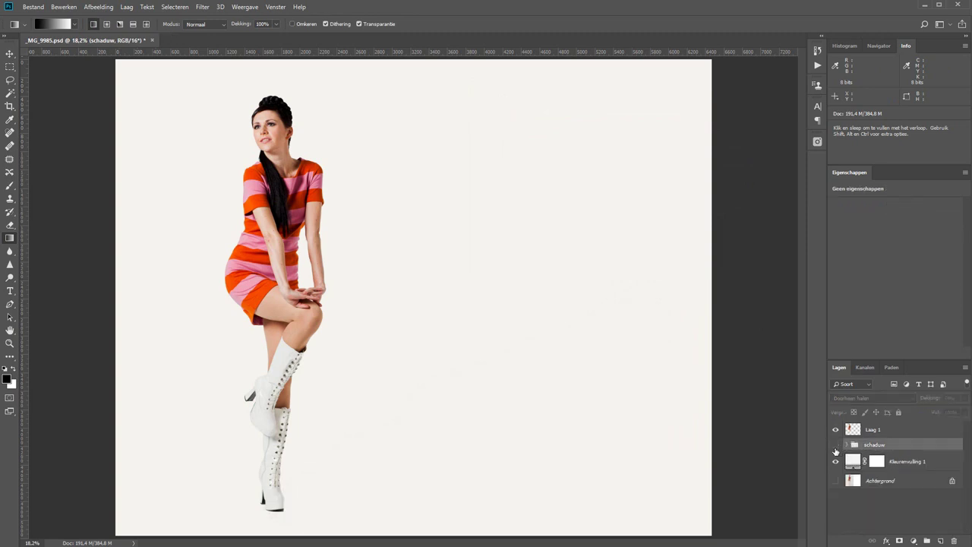
click(835, 448)
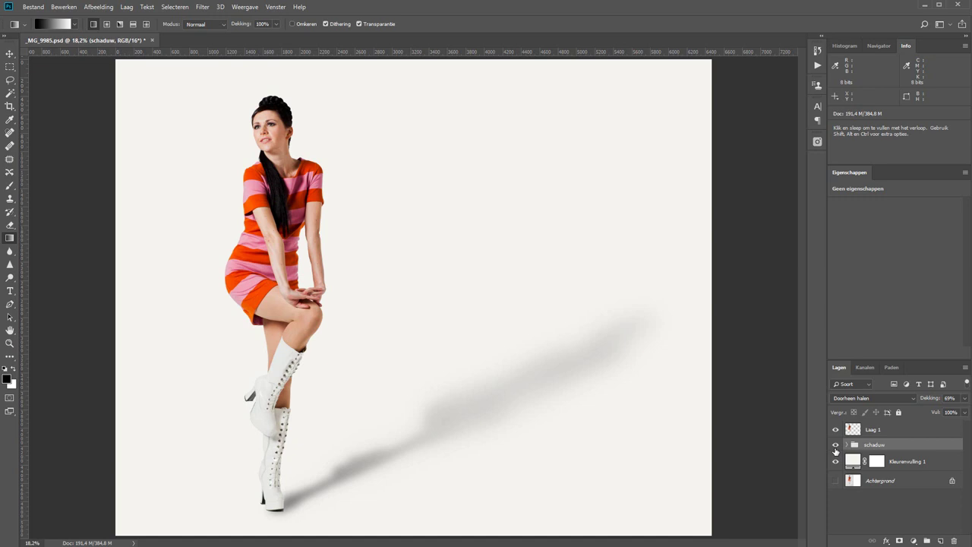
Zoom in on the boots and add a layer mask to the schaduw group
key(z)
drag(228, 485, 323, 541)
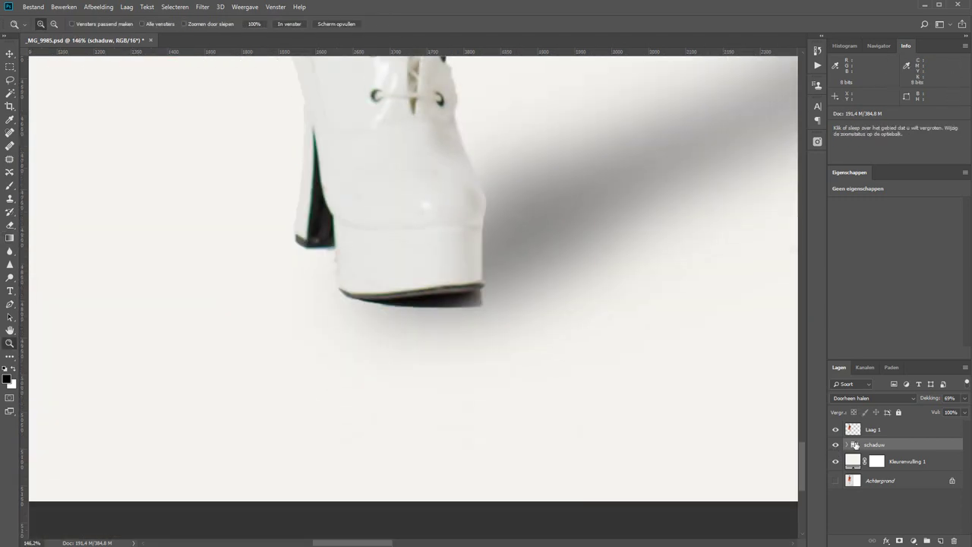
click(899, 541)
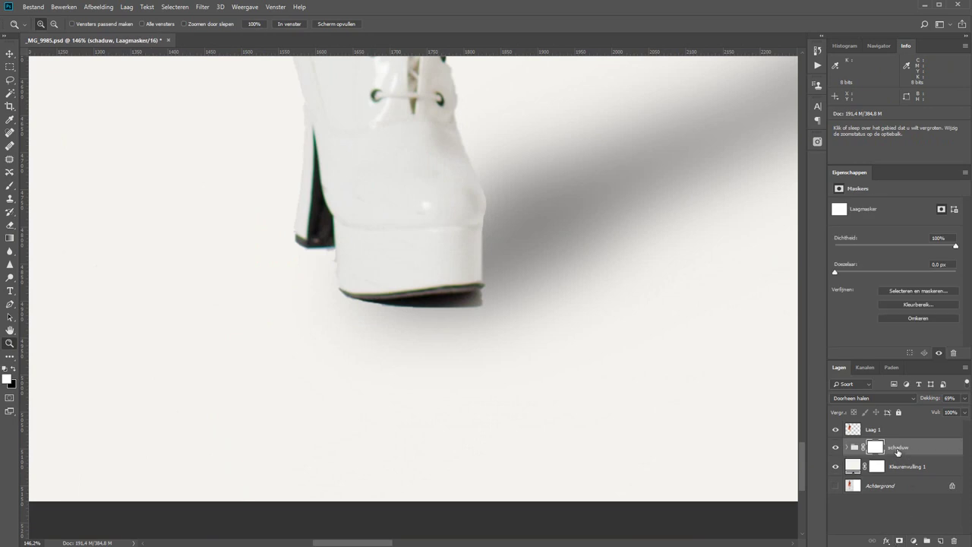
click(899, 452)
click(875, 448)
Try a brush stroke on the mask along the boot sole, then undo it
key(b)
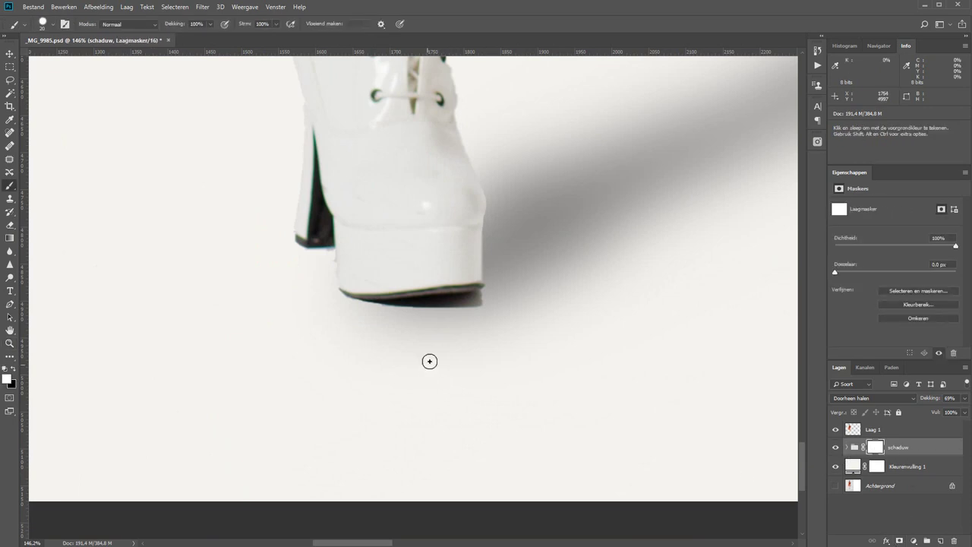
key(x)
right_click(373, 367)
drag(463, 415, 455, 414)
key(Return)
drag(341, 312, 490, 320)
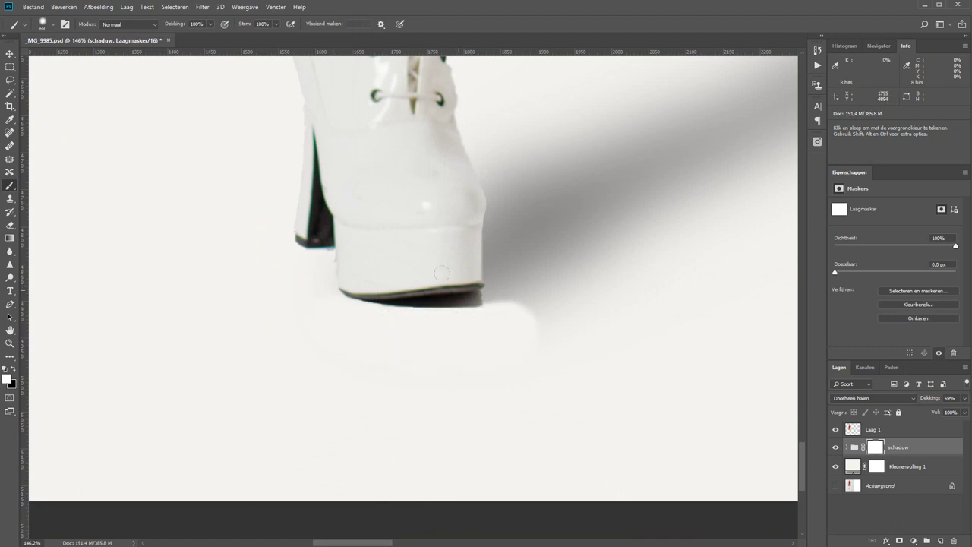
key(ctrl+z)
Soften the brush to about 4% hardness and enlarge it to 432 px
right_click(506, 342)
mouse_move(598, 392)
mouse_down()
mouse_move(560, 392)
mouse_move(629, 395)
mouse_up()
key(Return)
key(x)
right_click(525, 369)
text(432)
key(Return)
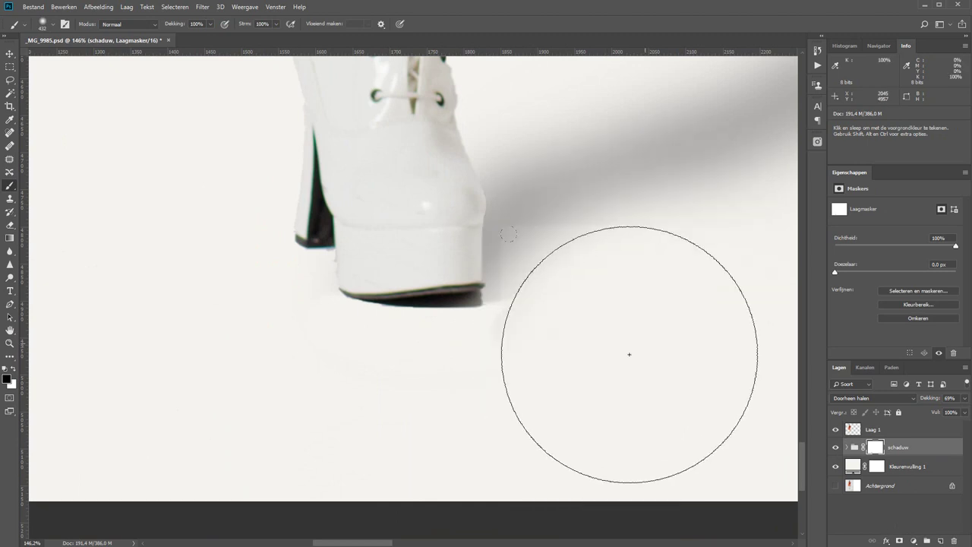
Set the brush to 100 and mask out the shadow just right of the sole
key(x)
right_click(448, 327)
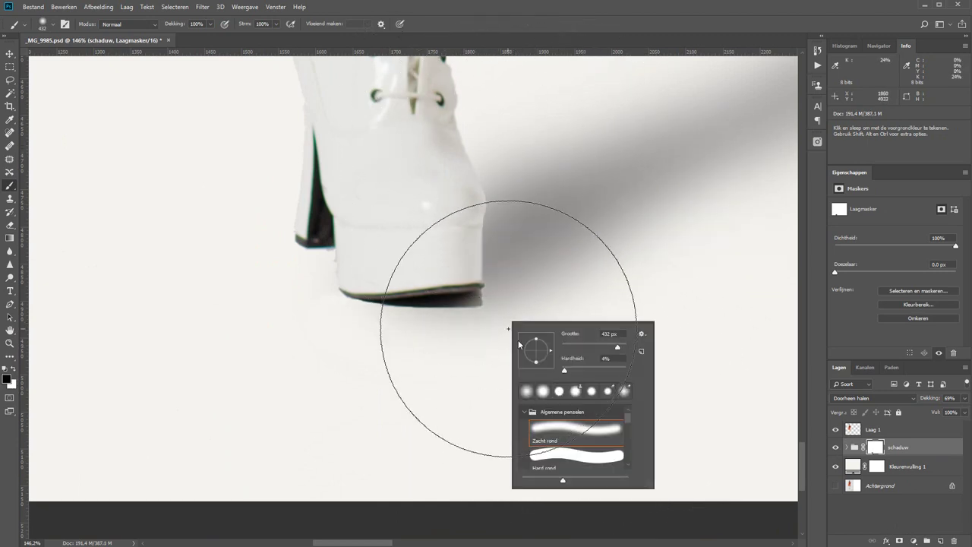
text(100)
key(Return)
key(x)
drag(456, 327, 362, 314)
Paint another mask stroke along the sole, then zoom out to the whole image
right_click(516, 375)
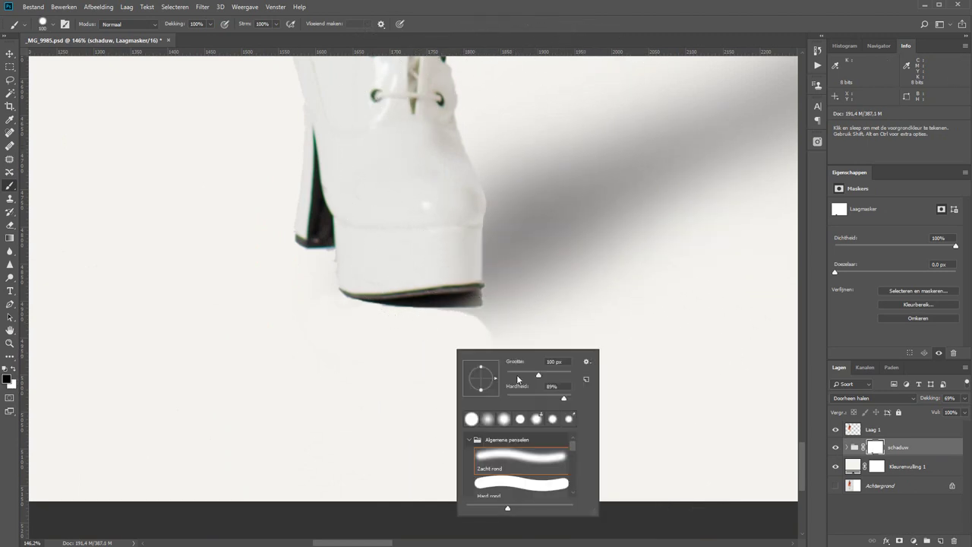
key(Return)
mouse_move(425, 319)
mouse_down()
mouse_move(600, 298)
mouse_move(467, 304)
mouse_up()
key(x)
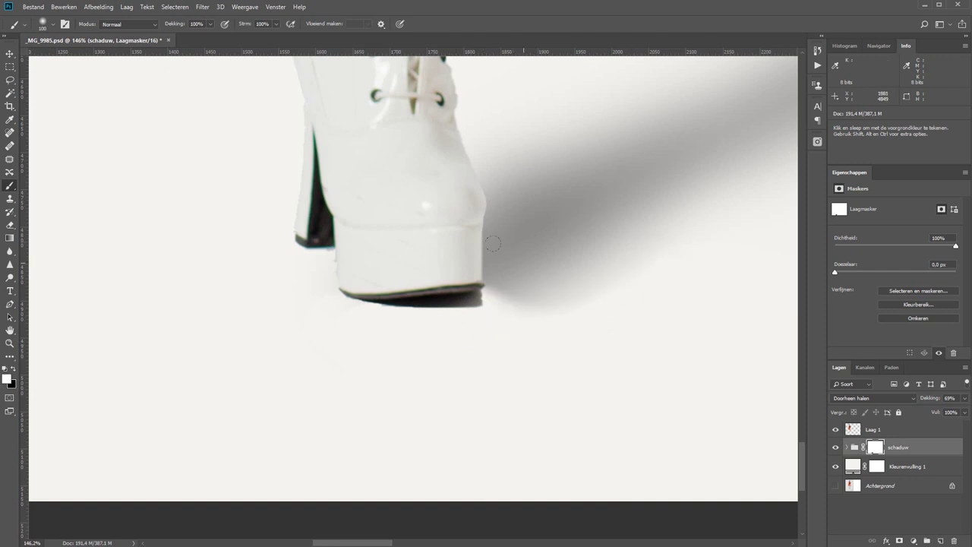
key(z)
click(288, 24)
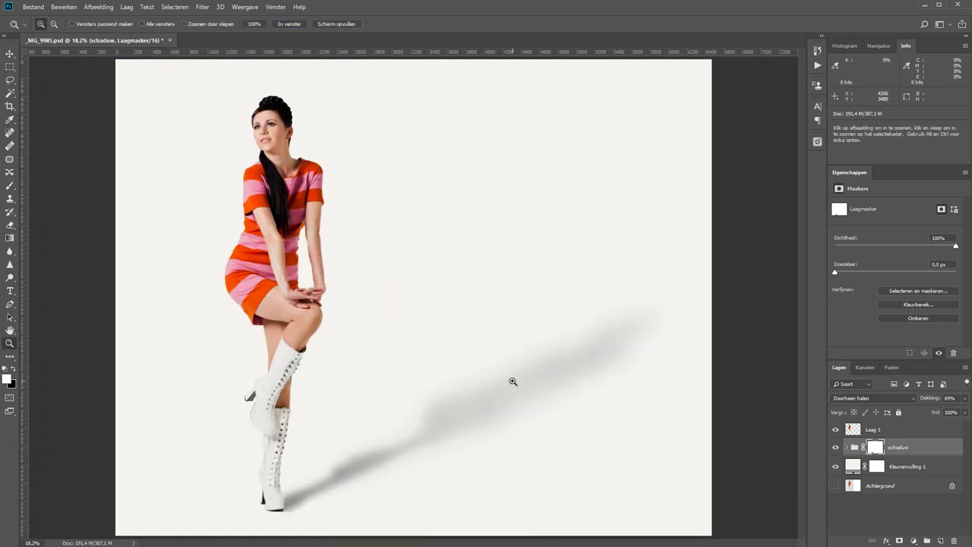